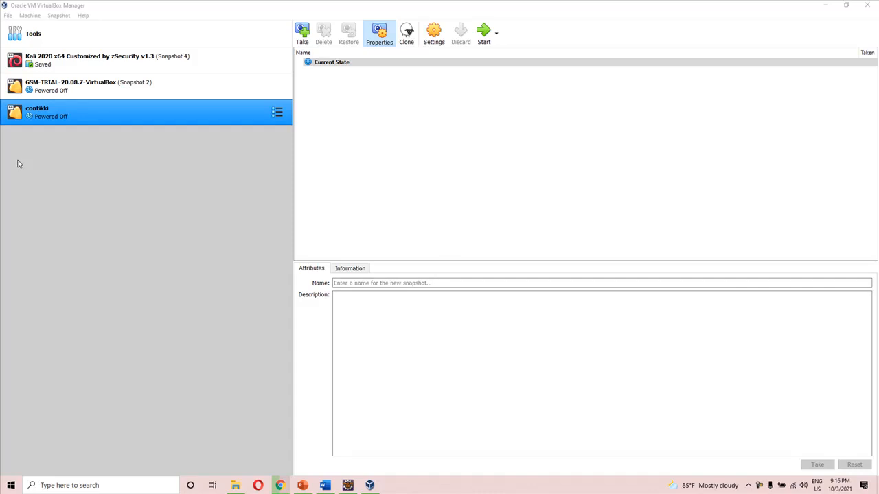
Start creating a new virtual machine with type Linux and version Other Linux (64-bit)
click(8, 16)
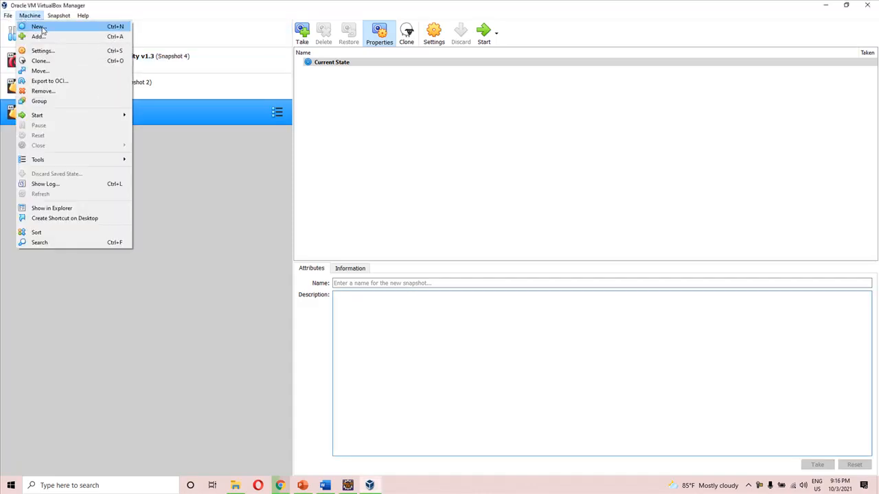
click(41, 27)
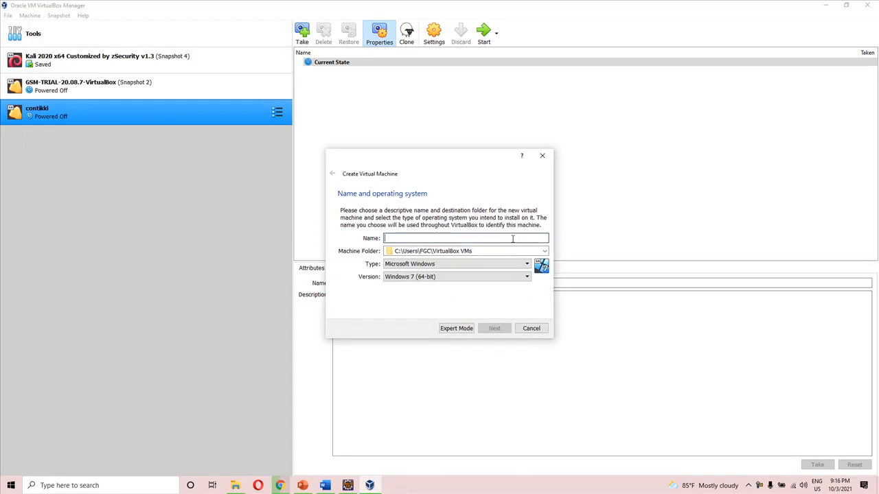
click(498, 264)
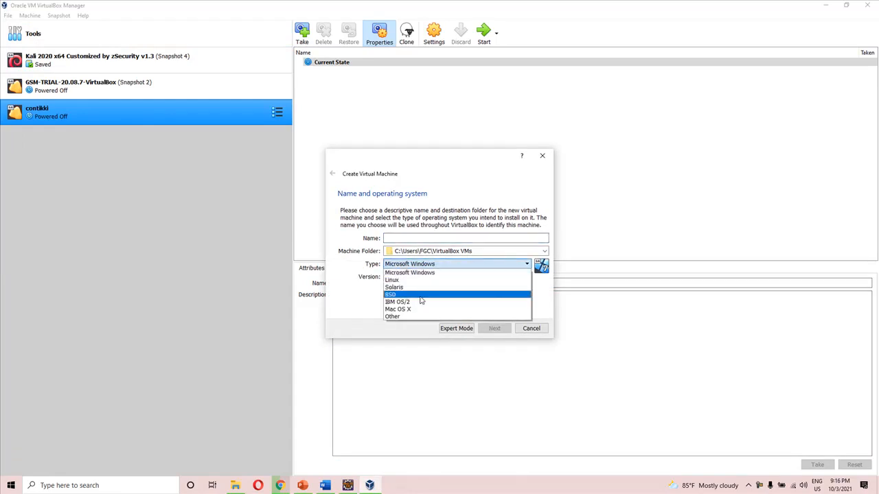
click(412, 280)
click(420, 278)
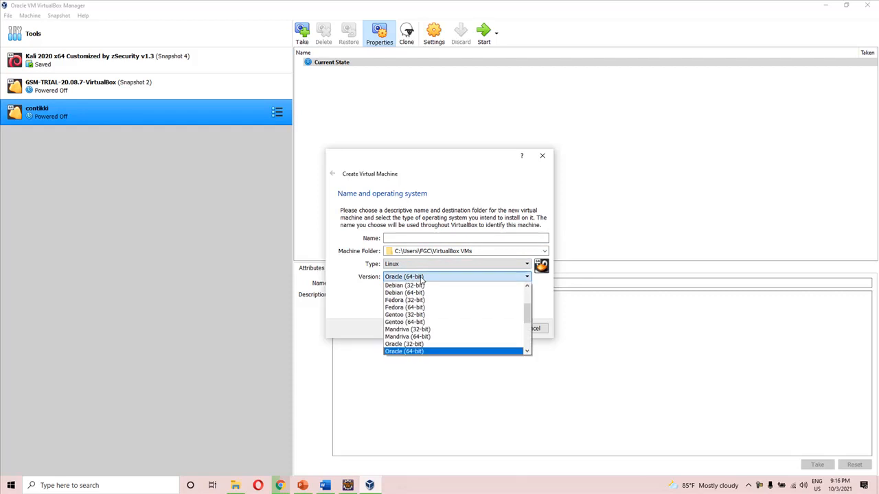
scroll(422, 302, down, 4)
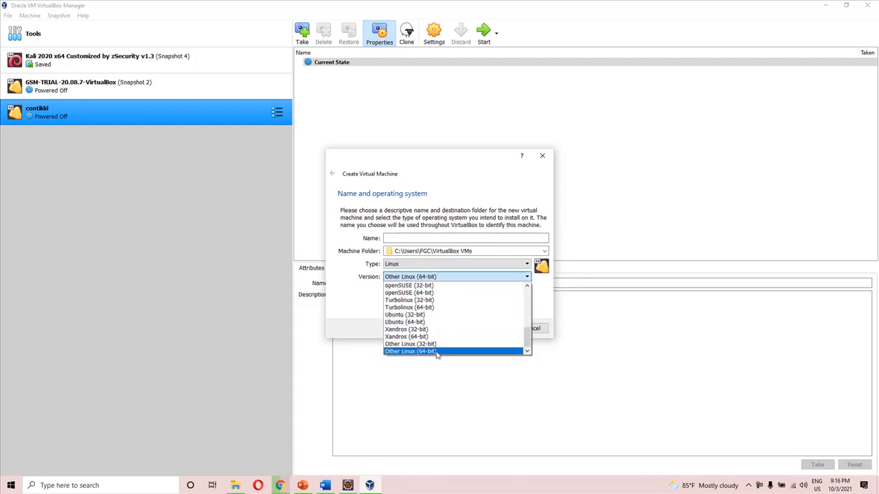
click(436, 351)
Name the new virtual machine New Kali 2021
click(445, 237)
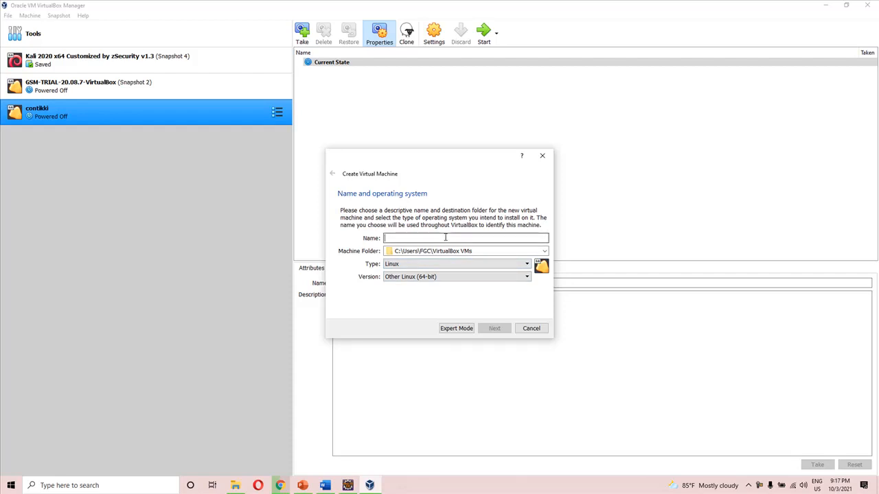
text(N)
key(BackSpace)
text(New Kali 2021)
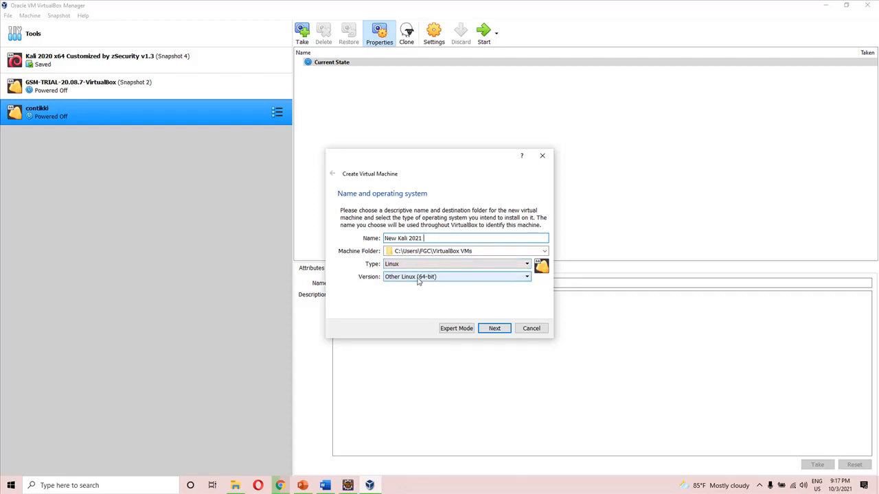
Open the computer's System information through the Control Panel and check its system type and installed RAM
click(117, 486)
text(contro)
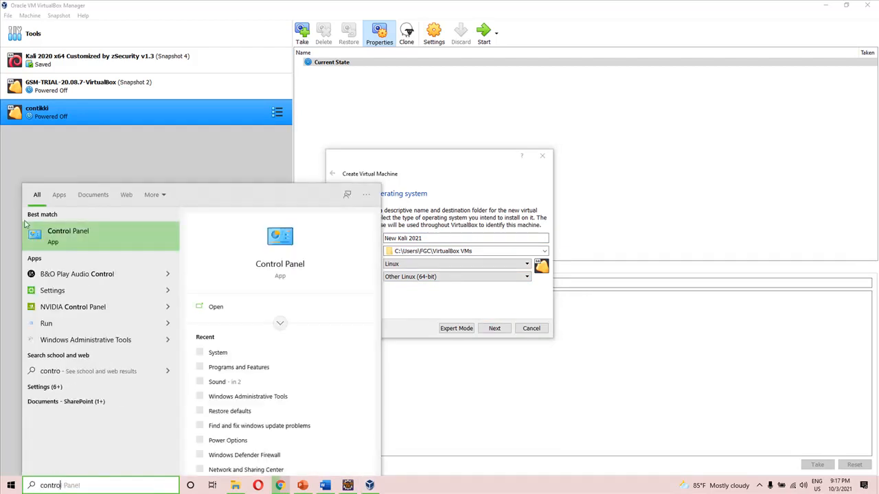
click(47, 233)
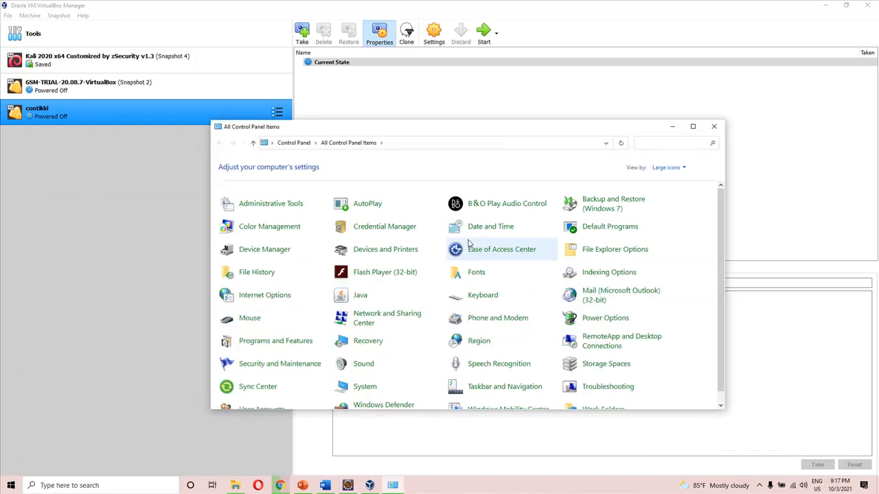
click(693, 127)
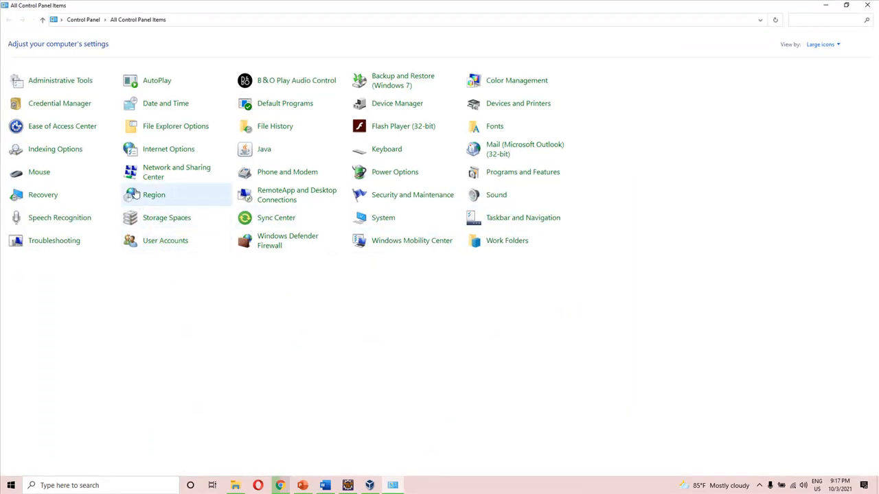
click(387, 217)
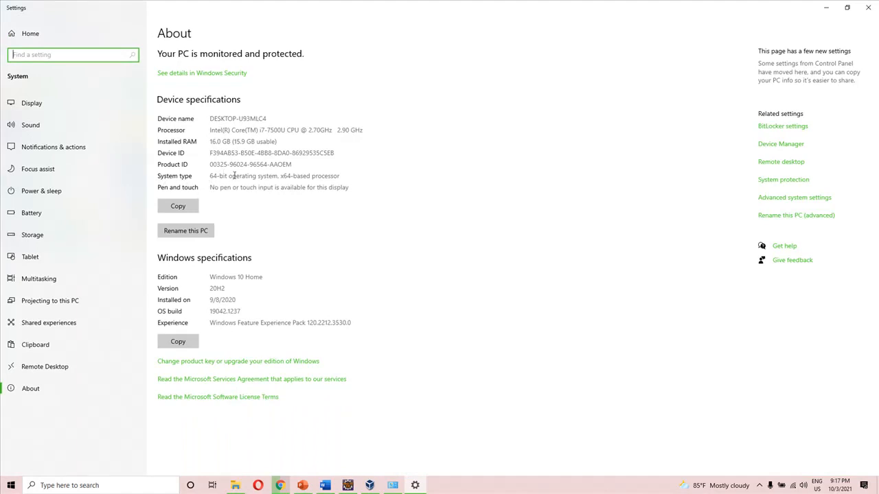
drag(338, 180, 204, 174)
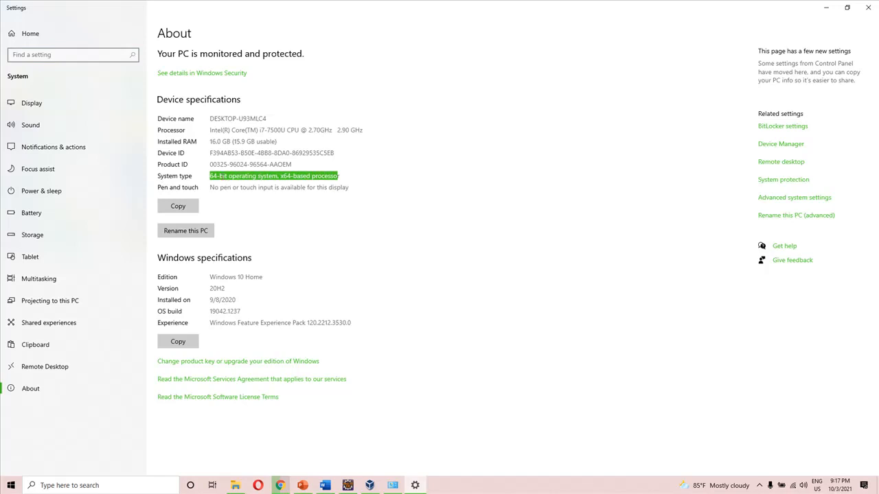
drag(279, 141, 177, 133)
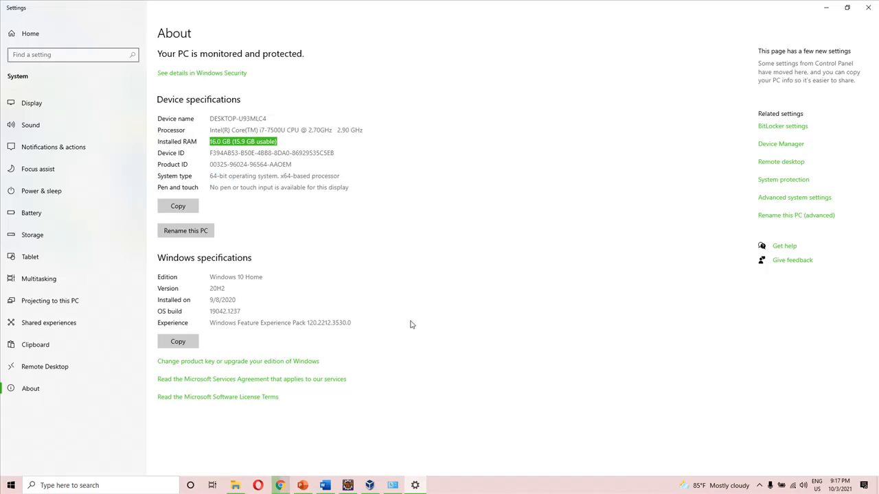
Switch to Chrome, open Google in a new tab and search for "kali download"
click(370, 485)
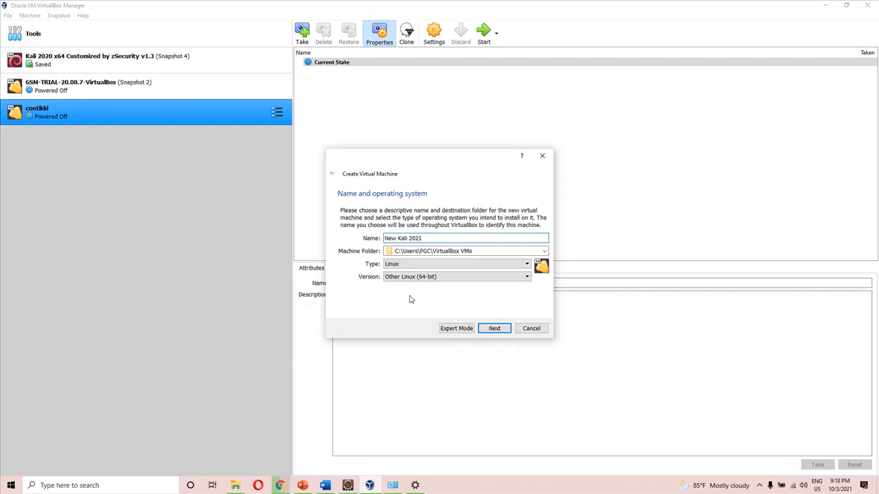
click(281, 487)
click(770, 8)
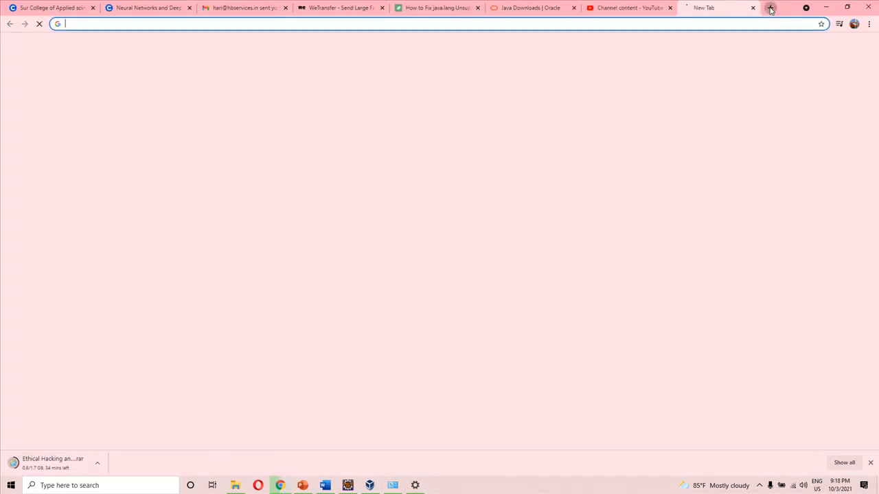
click(687, 23)
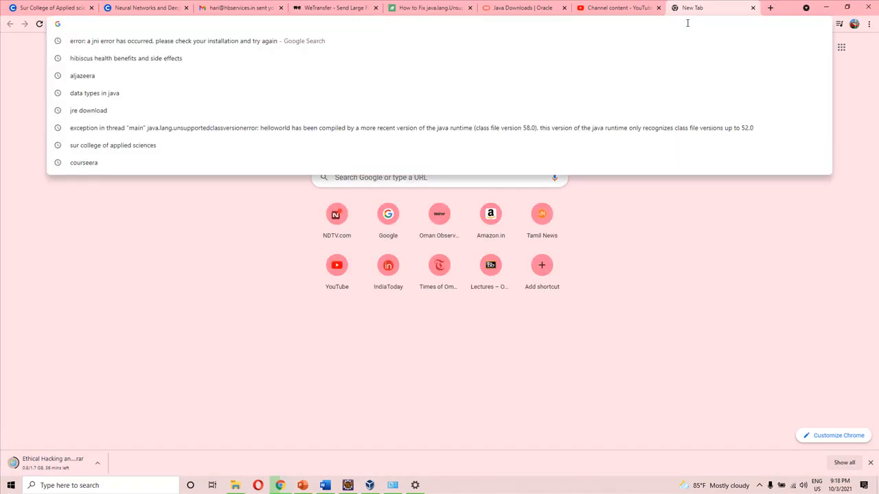
text(goo)
key(Return)
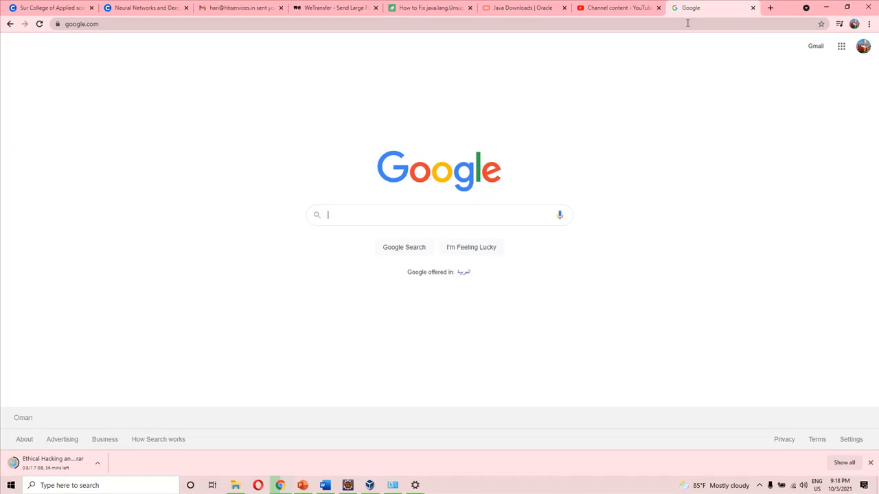
text(kali)
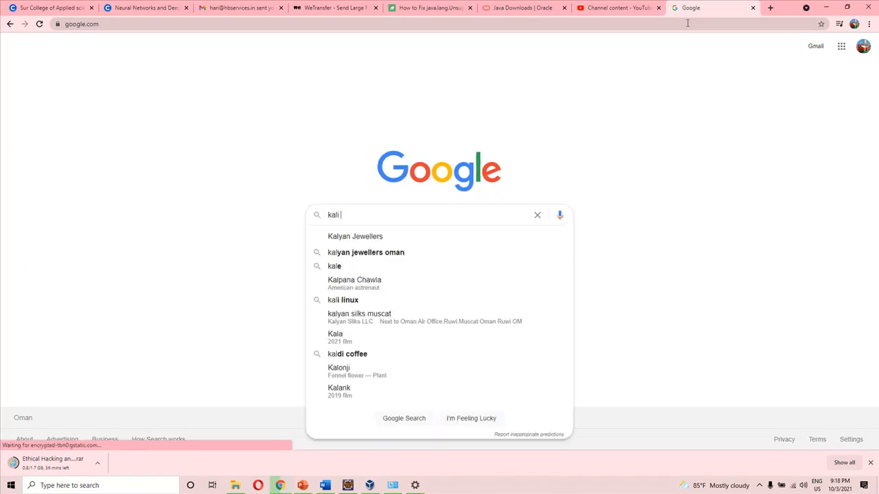
text( download)
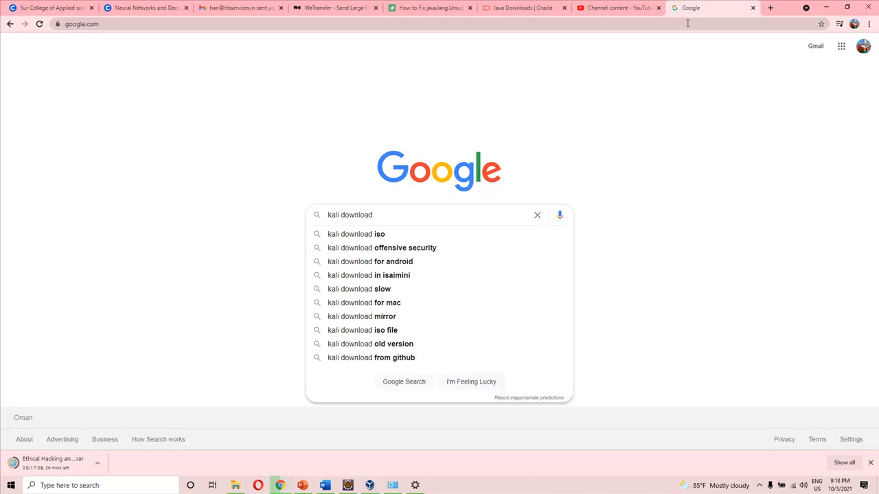
key(Return)
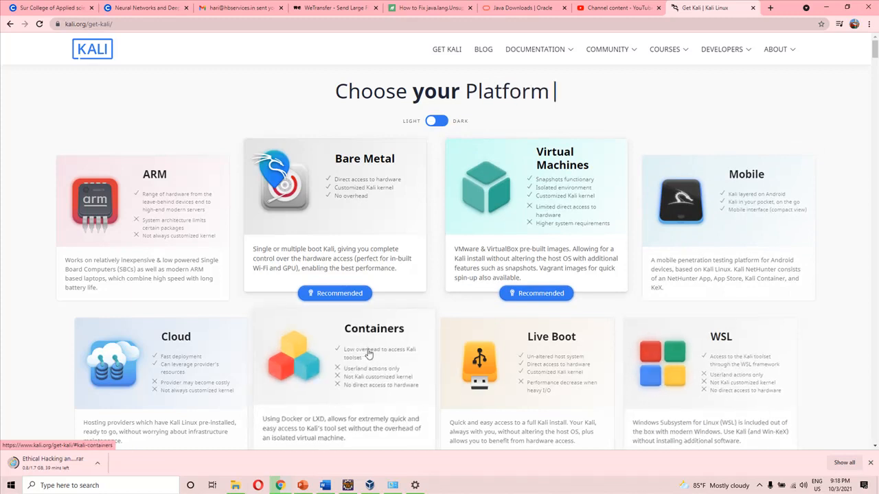
Open the Virtual Machines downloads on the Get Kali page and compare the 32-bit and 64-bit images, ending on 64-bit
scroll(235, 256, down, 3)
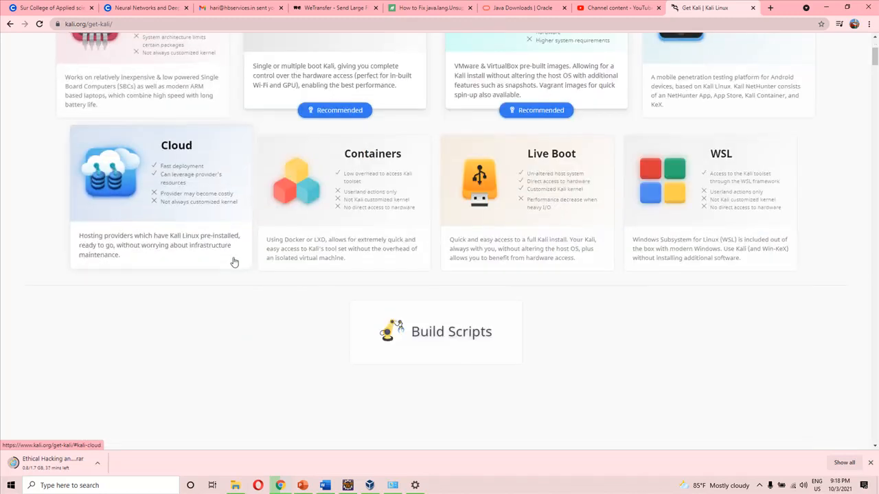
scroll(234, 262, up, 3)
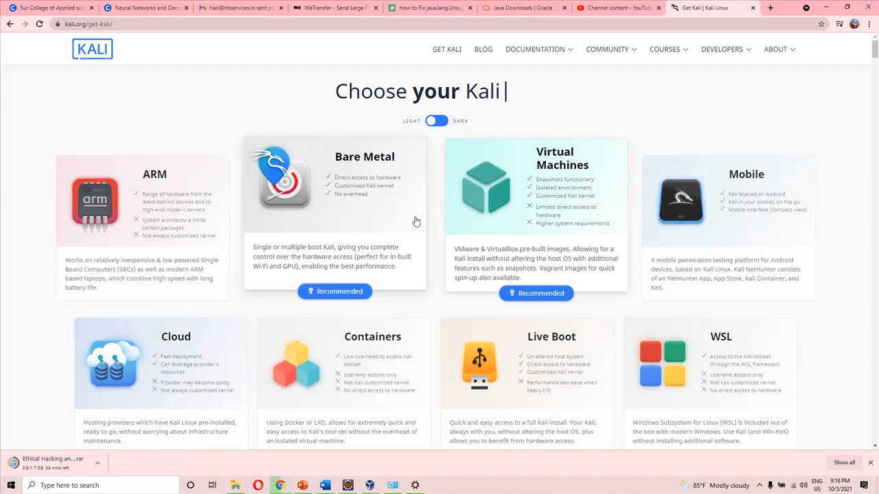
click(538, 209)
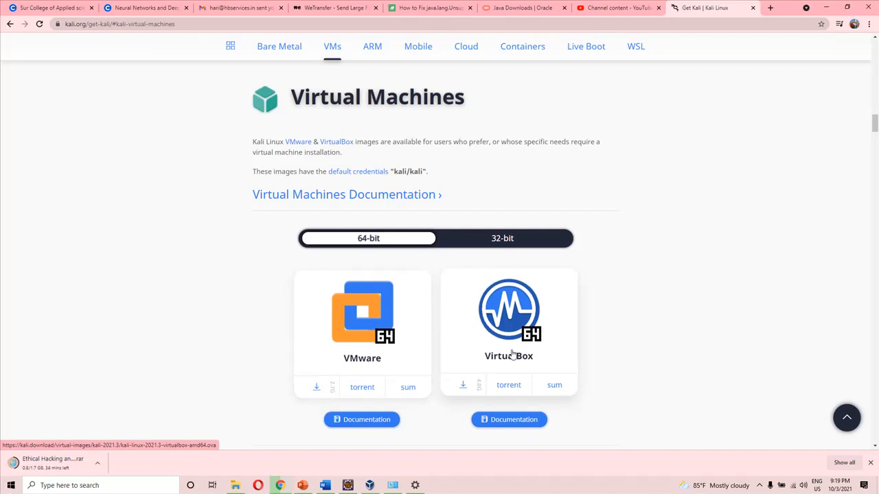
click(495, 245)
click(397, 246)
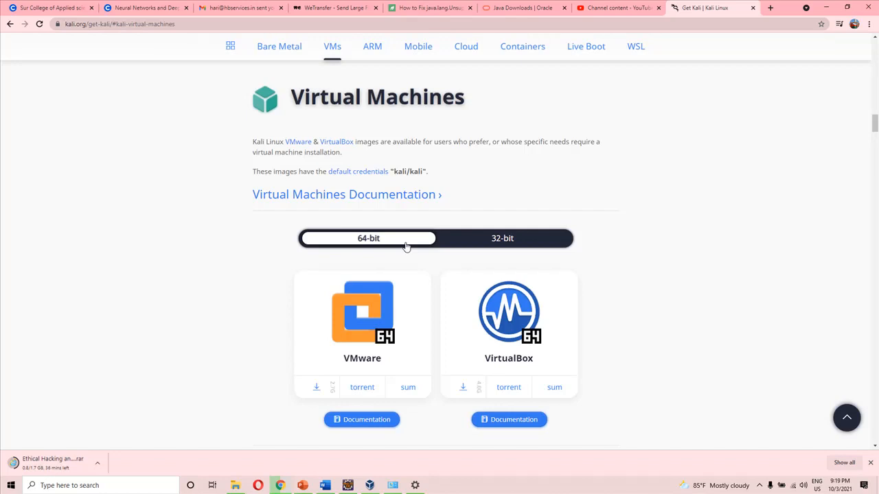
click(494, 248)
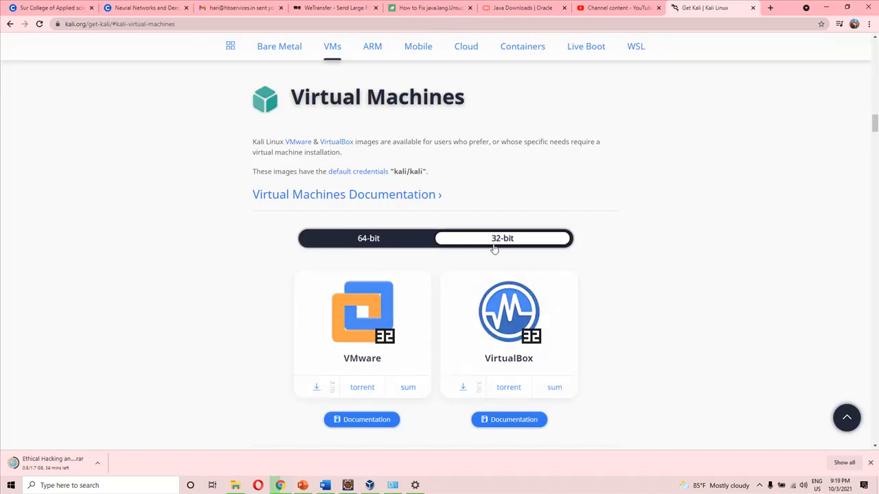
click(407, 245)
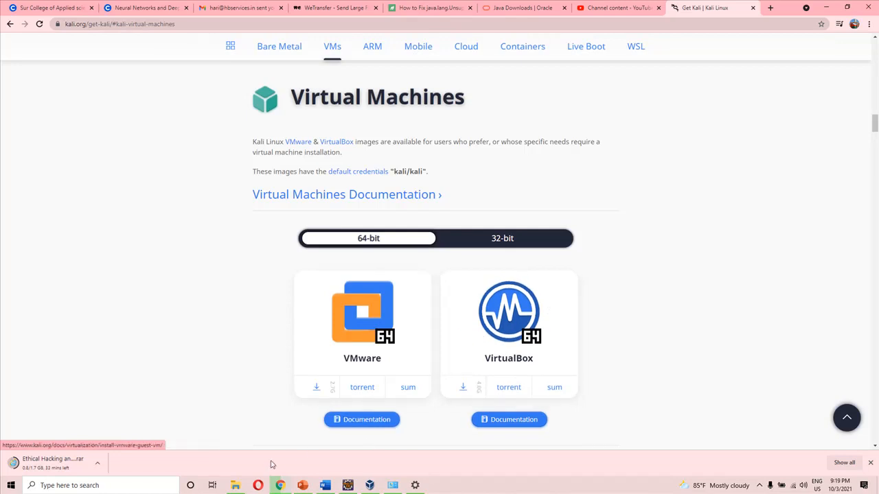
Switch to File Explorer and search New Volume (F:) for *.ova files
click(235, 487)
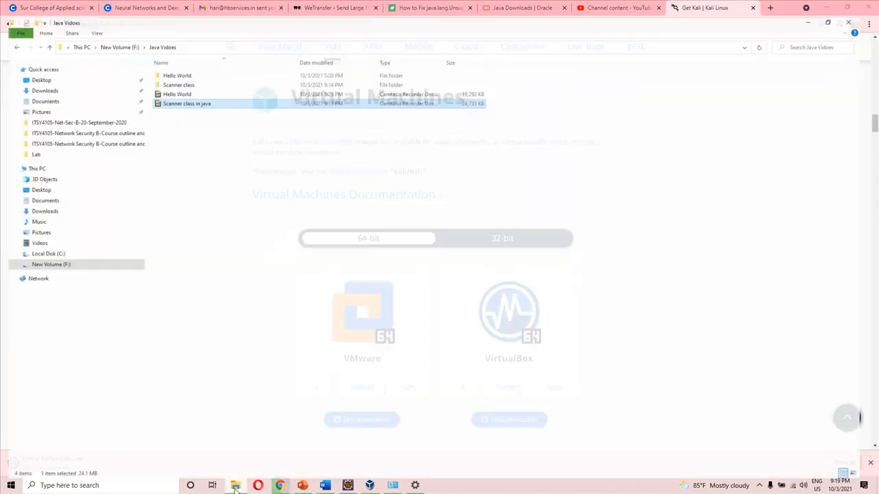
click(55, 257)
click(831, 31)
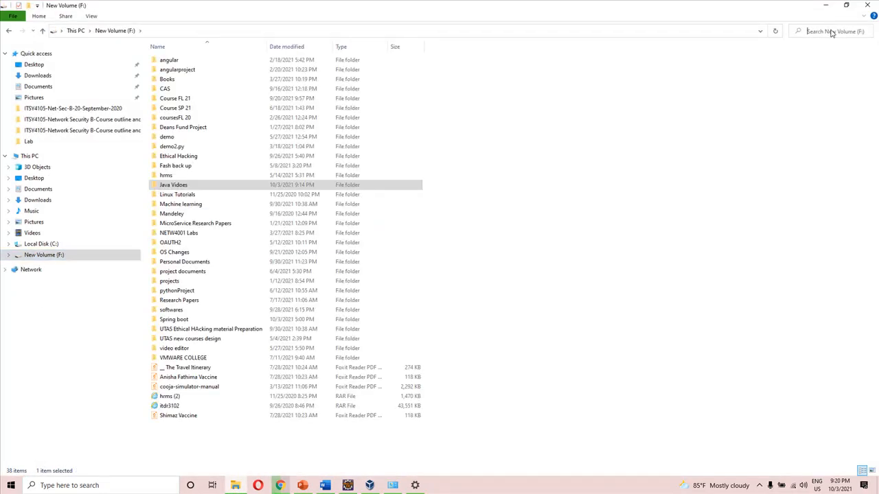
text(*.ova)
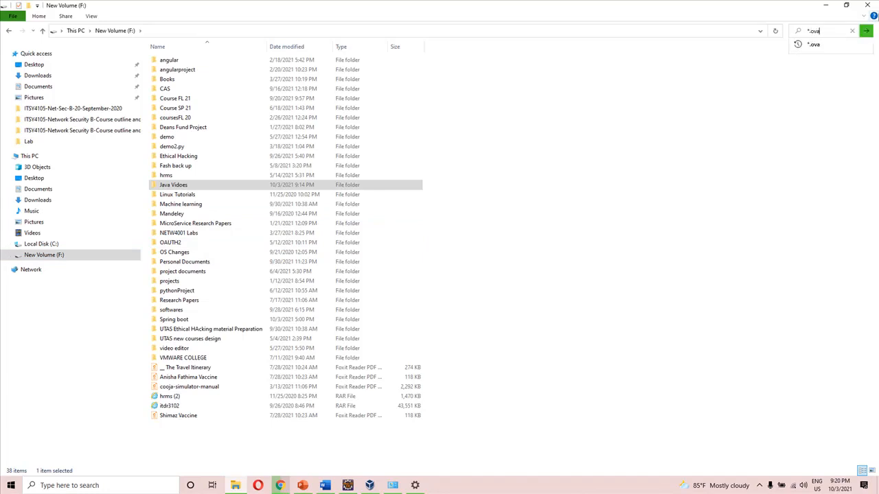
click(826, 43)
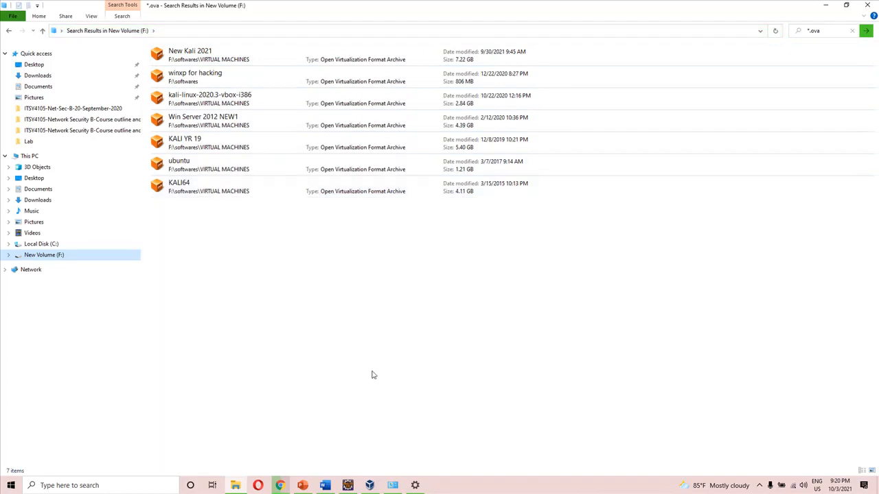
Switch back to the Get Kali page in Chrome, return to the platform overview and open the Bare Metal section
click(370, 485)
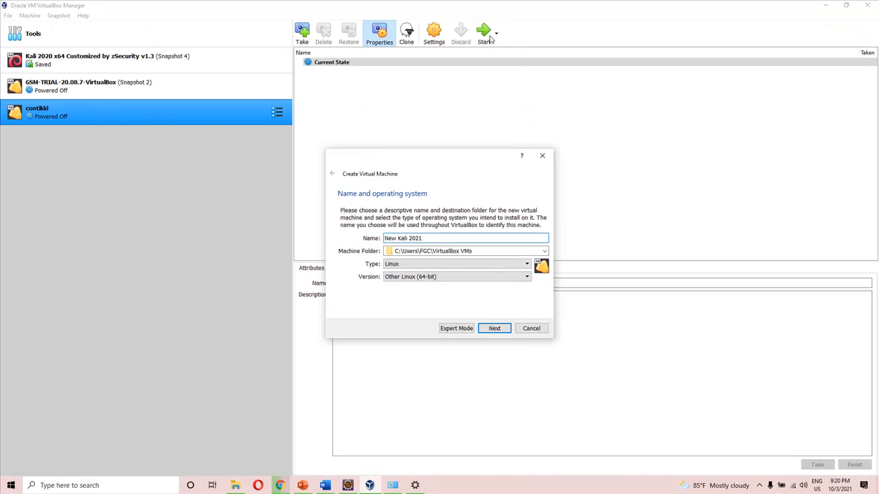
click(284, 487)
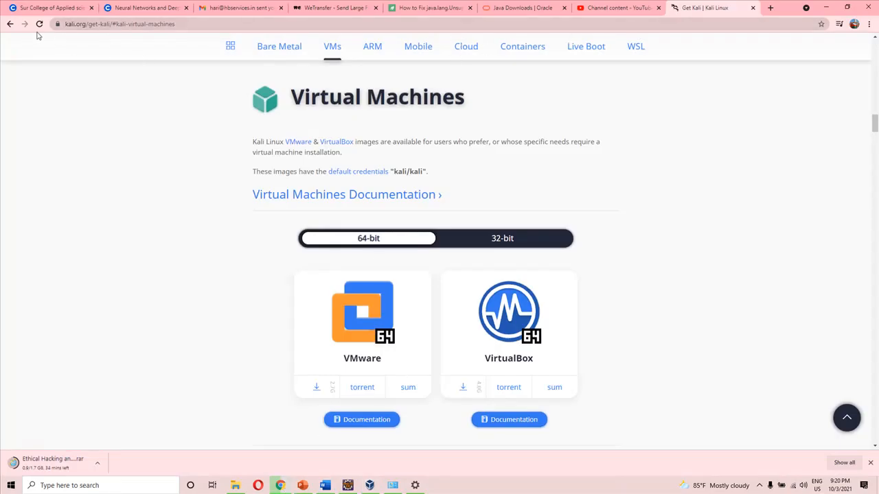
click(10, 24)
click(283, 48)
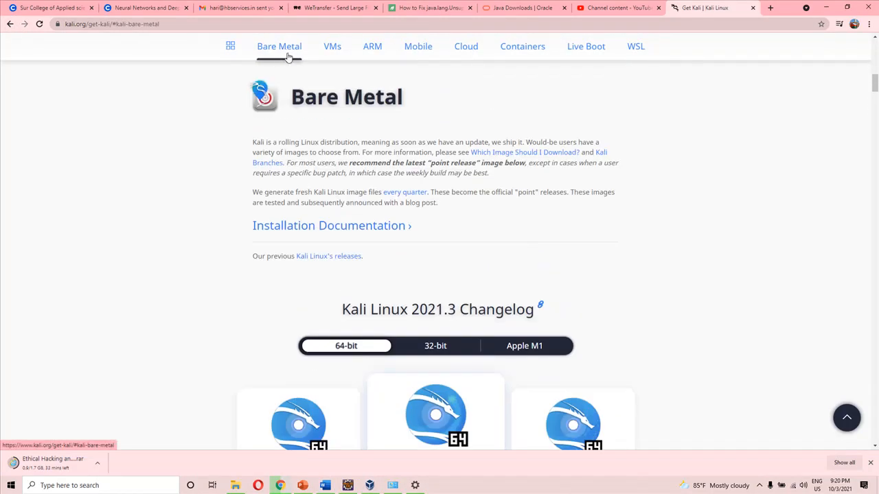
scroll(353, 157, down, 3)
scroll(343, 156, up, 10)
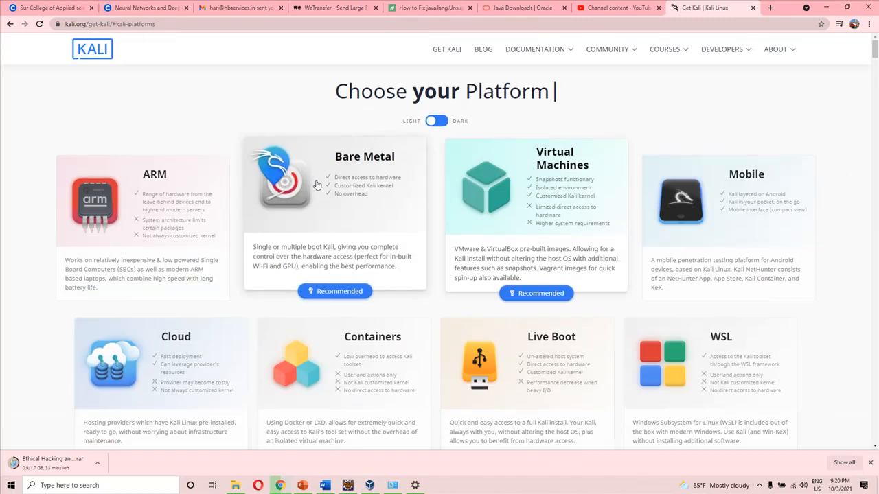
click(343, 158)
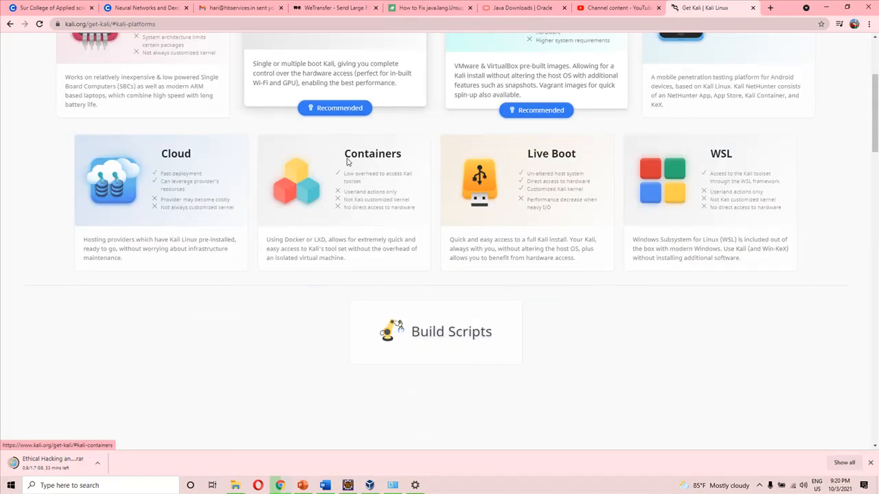
Compare the 32-bit and 64-bit Kali Linux 2021.3 bare metal images, ending on 64-bit
scroll(348, 159, down, 2)
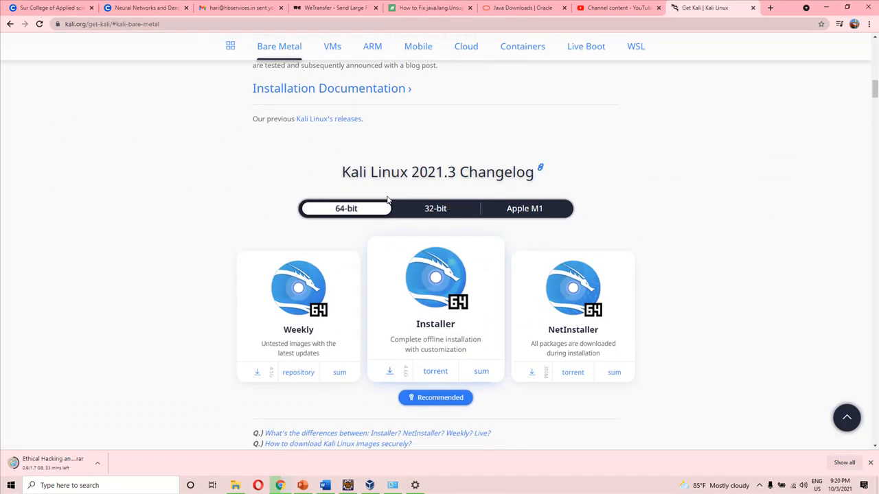
scroll(387, 199, up, 1)
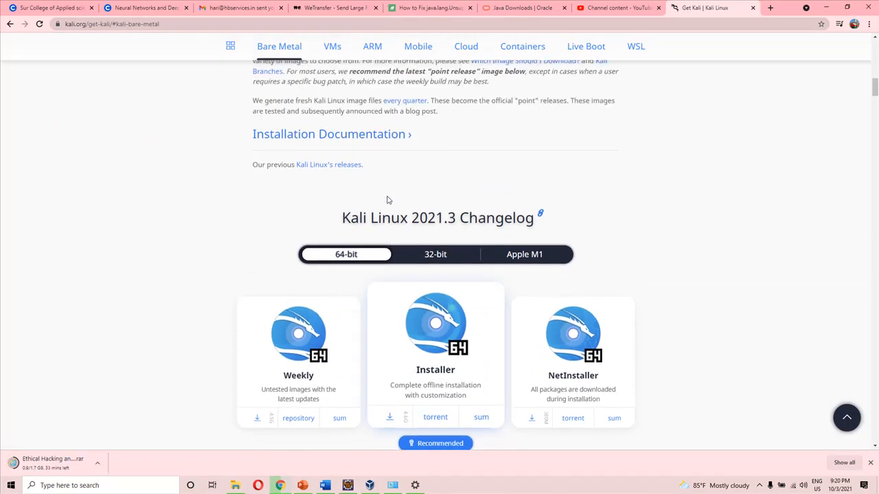
scroll(386, 200, down, 2)
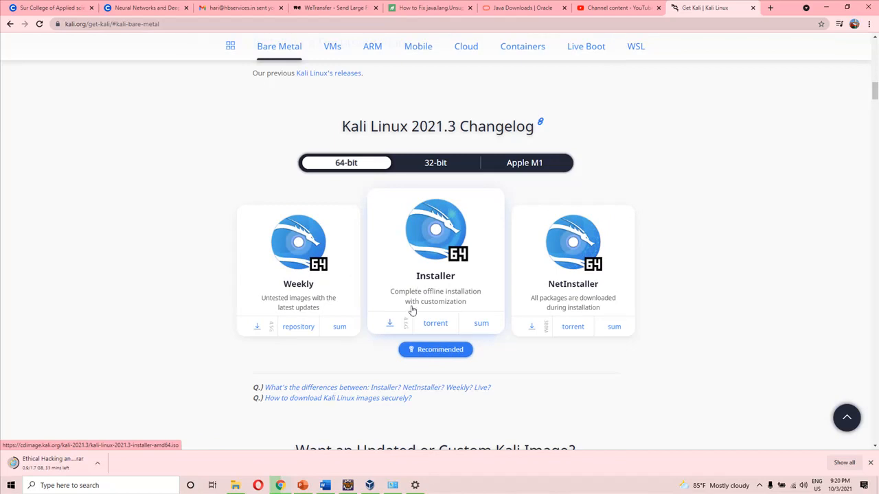
click(432, 171)
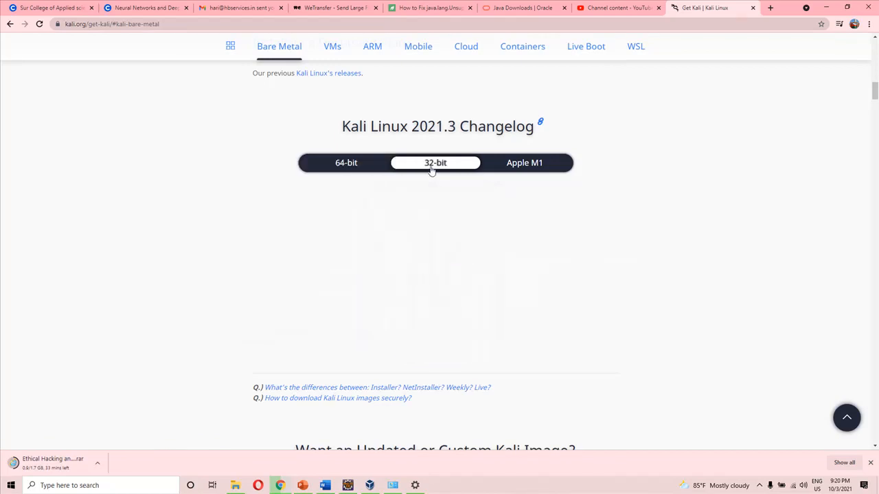
click(379, 169)
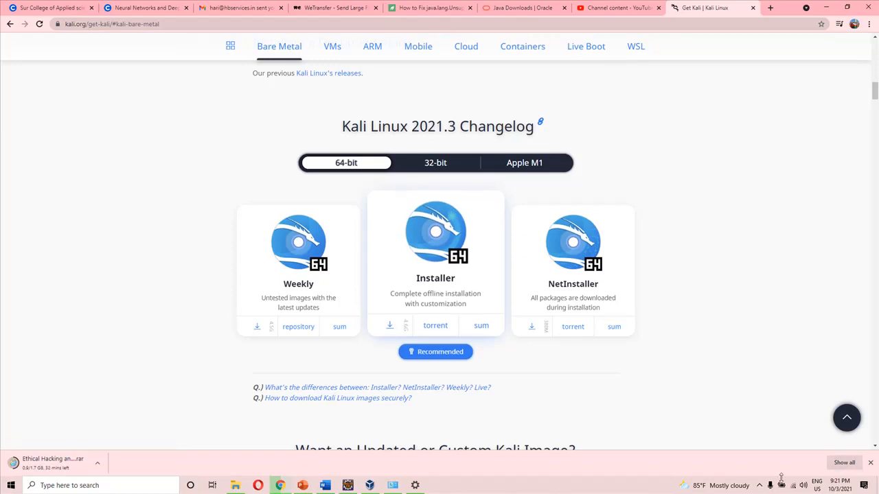
click(760, 486)
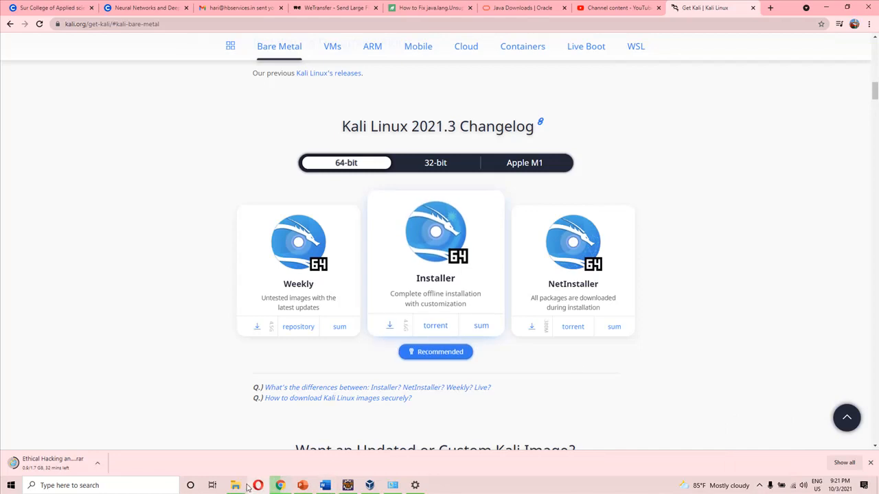
Switch to File Explorer and search New Volume (F:) for *.iso files
mouse_move(244, 486)
click(239, 439)
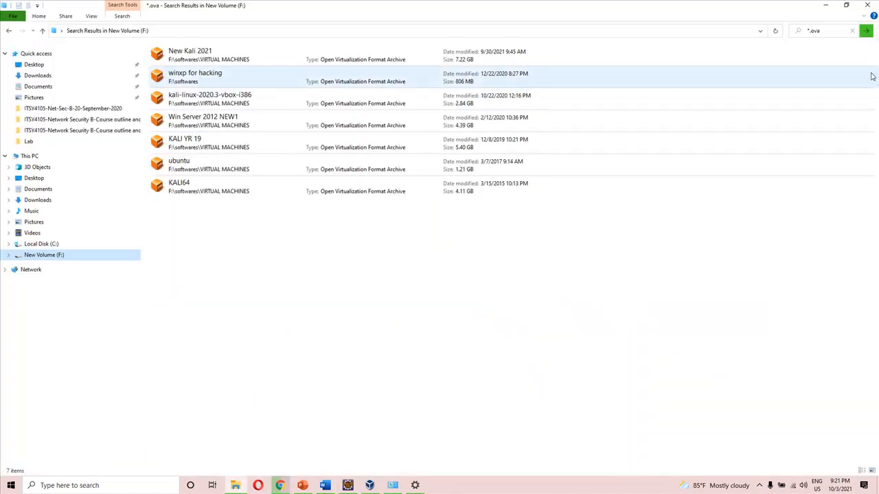
click(852, 30)
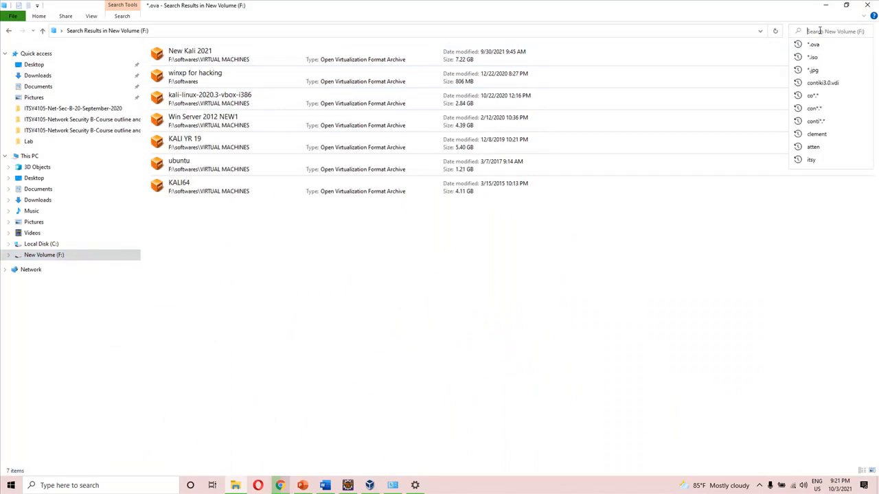
click(824, 57)
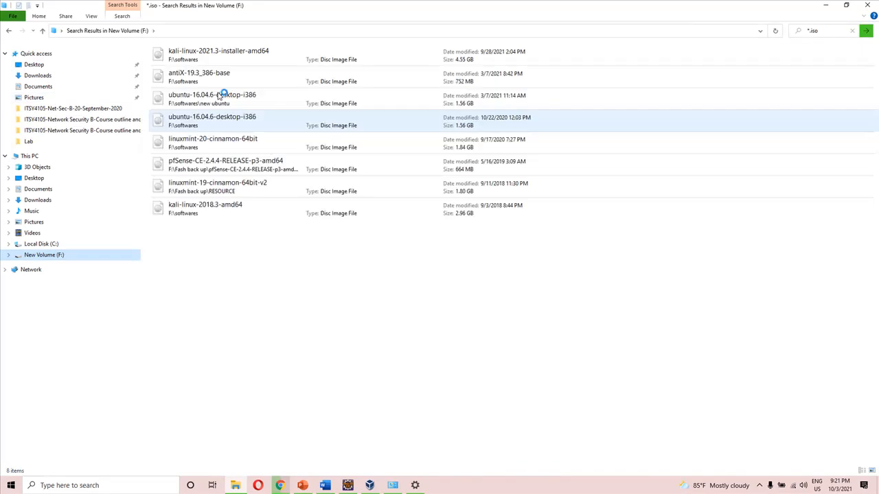
Examine the file type in the properties of kali-linux-2021.3-installer-amd64, then close them without changes
click(234, 60)
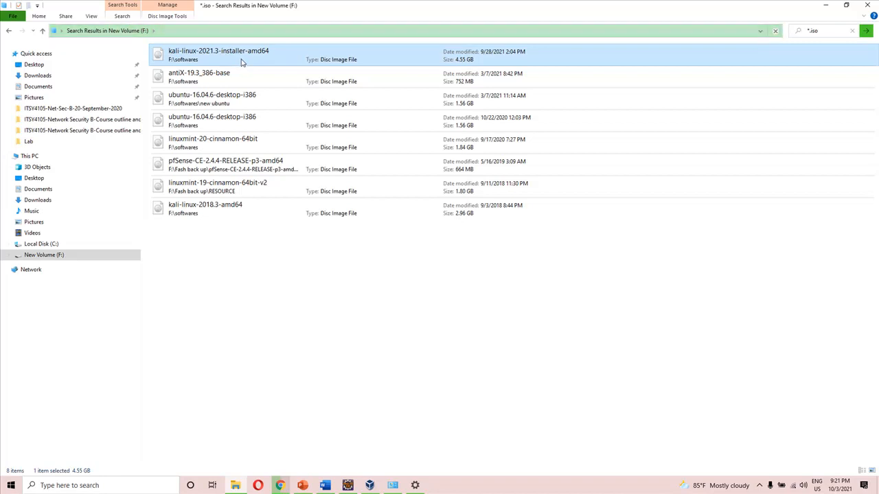
right_click(242, 59)
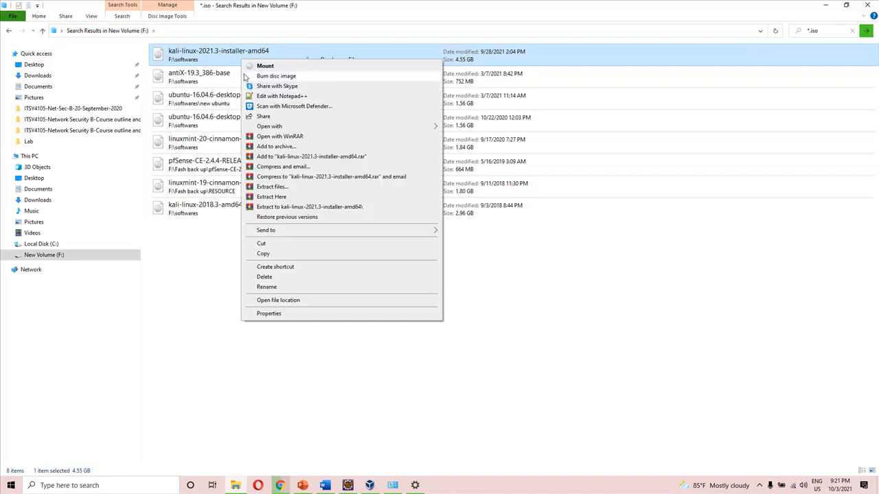
click(280, 314)
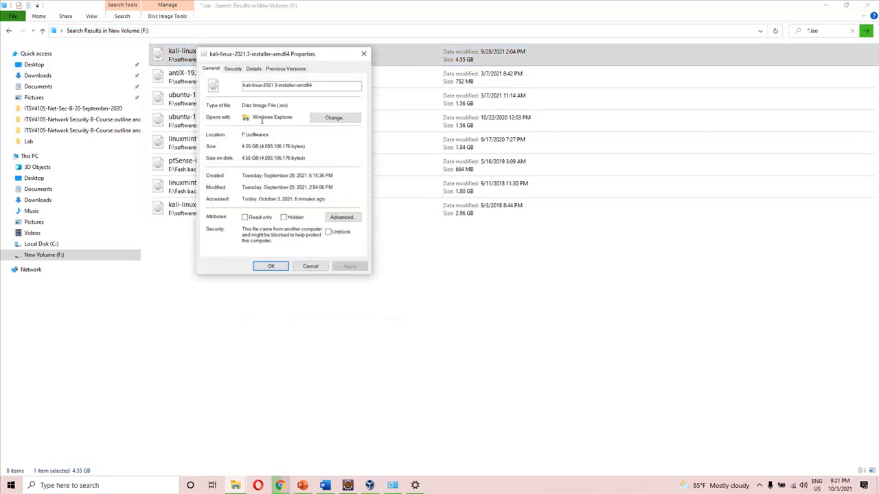
drag(289, 106, 243, 102)
click(309, 266)
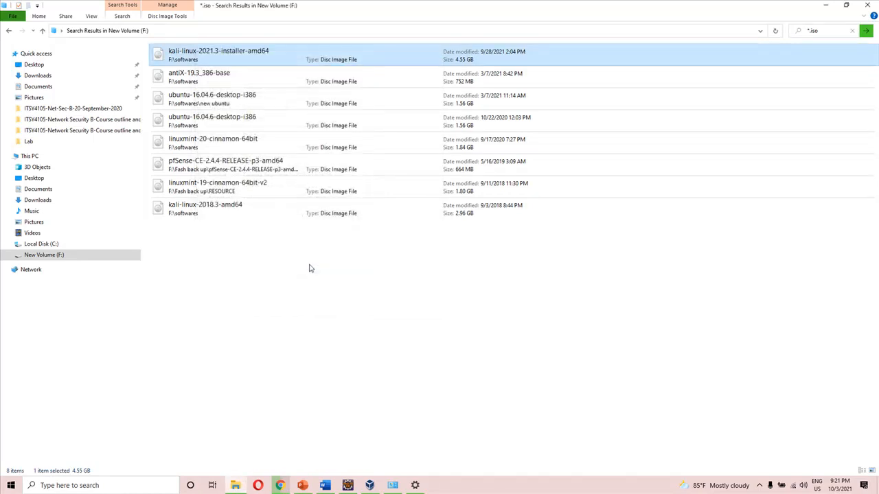
Switch back to Chrome and review the 32-bit and 64-bit bare metal installers again, leaving 64-bit selected
click(280, 485)
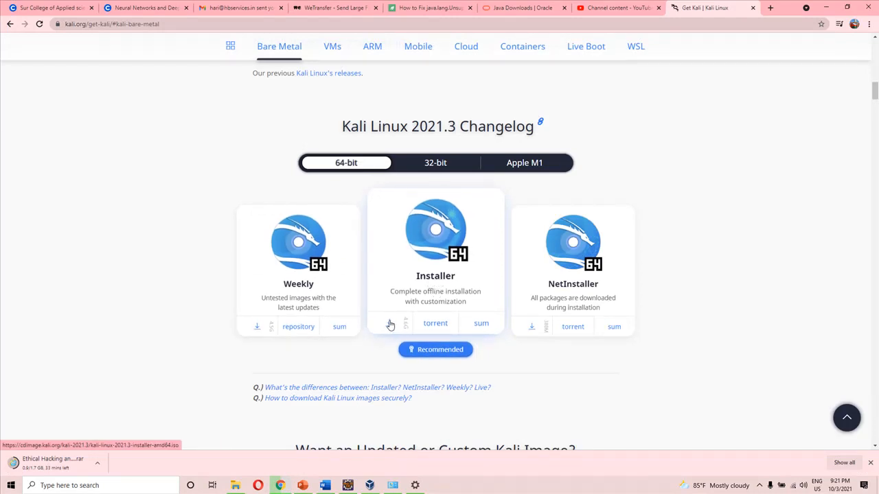
scroll(418, 290, down, 1)
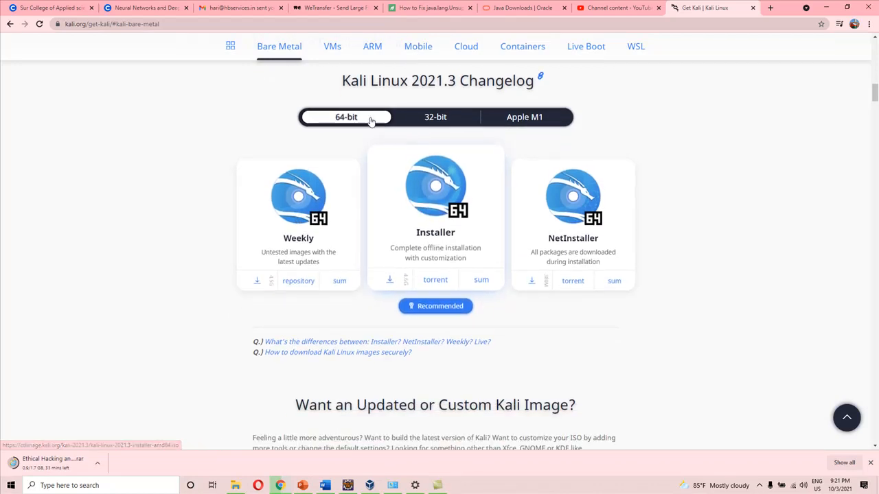
click(416, 120)
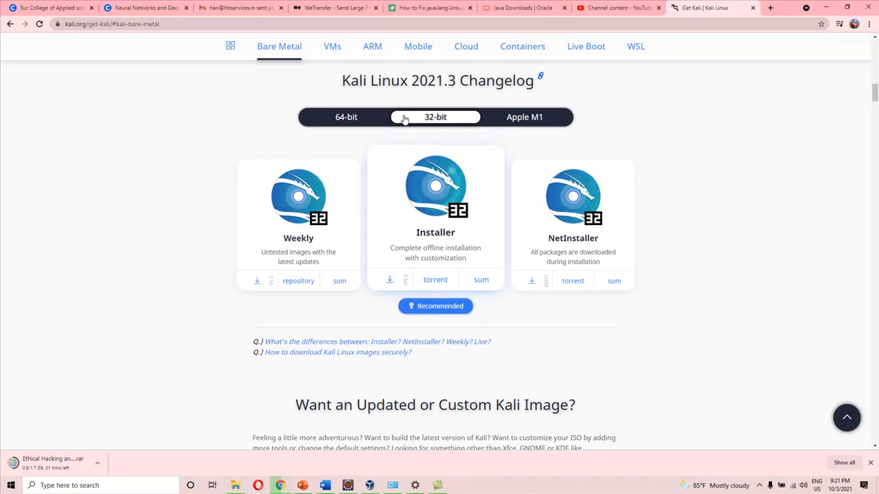
click(374, 120)
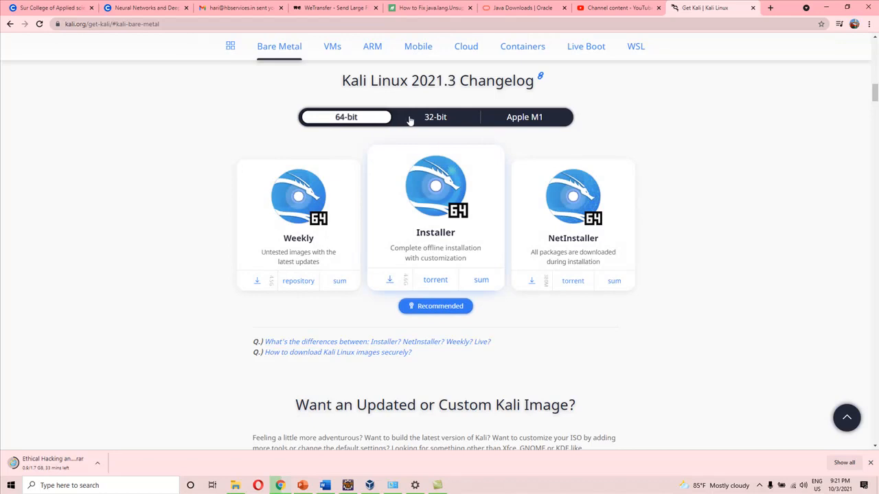
click(427, 117)
click(376, 121)
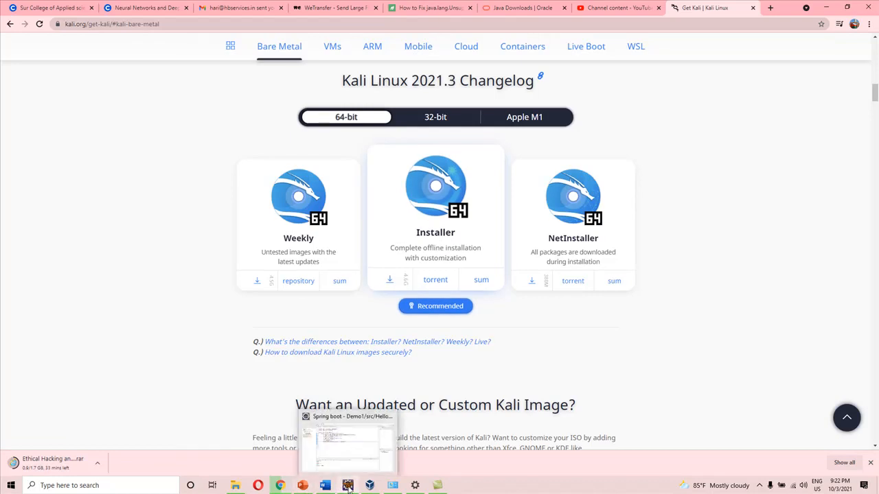
Switch to VirtualBox, choose type Linux and version Other Linux (64-bit) for New Kali 2021, and continue to the memory size
click(369, 485)
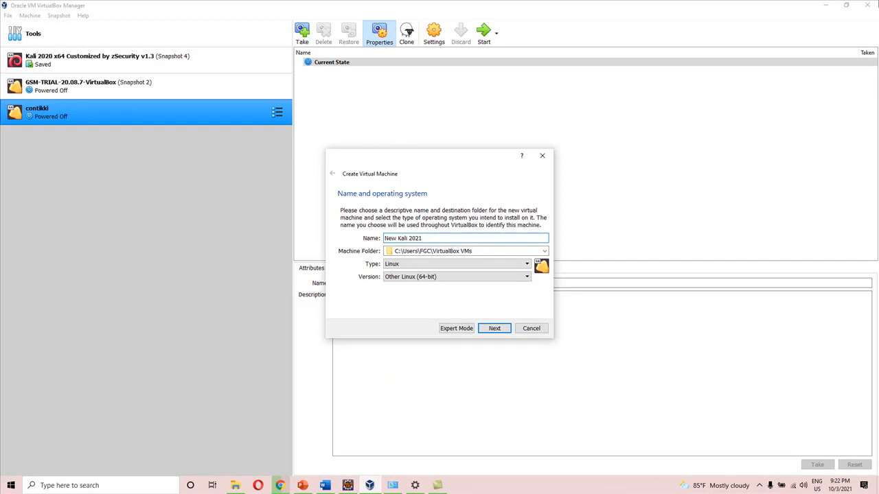
key(shift+Left)
key(shift+Left)
key(shift+Left)
key(shift+Left)
key(shift+Left)
key(shift+Left)
key(shift+Left)
key(shift+Left)
key(shift+Left)
key(shift+Left)
key(shift+Left)
key(shift+Left)
key(shift+Left)
key(shift+Left)
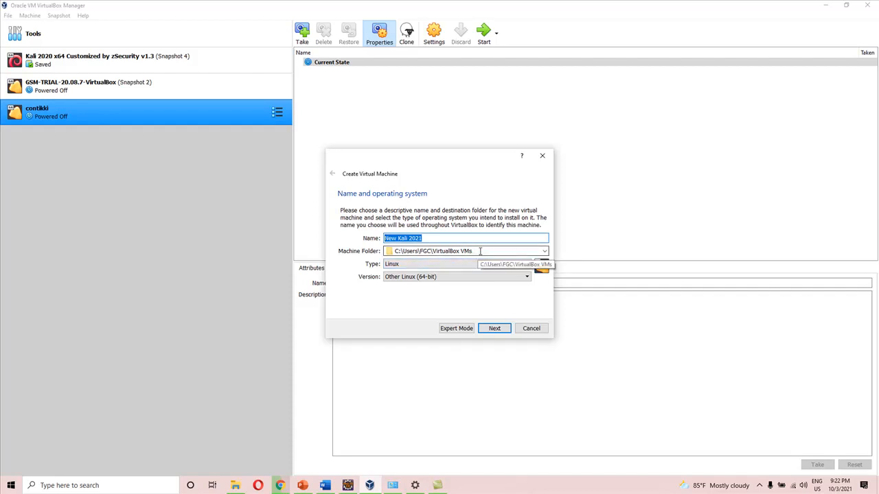
click(428, 265)
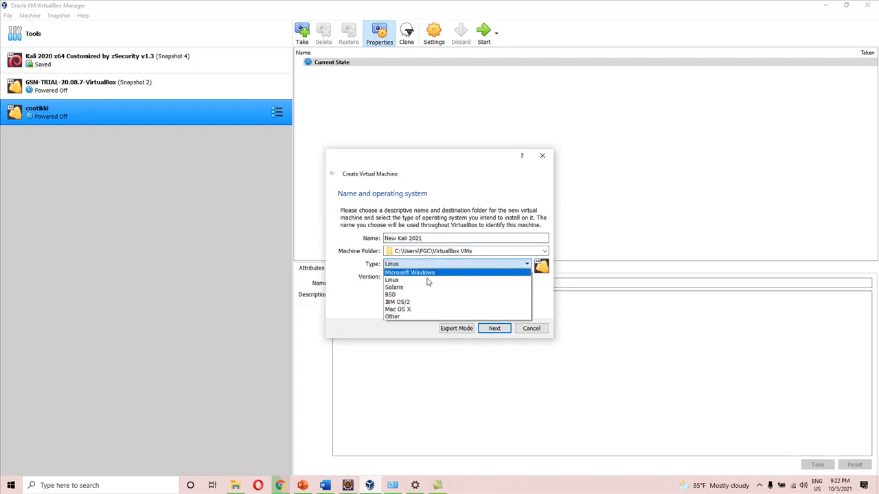
click(413, 280)
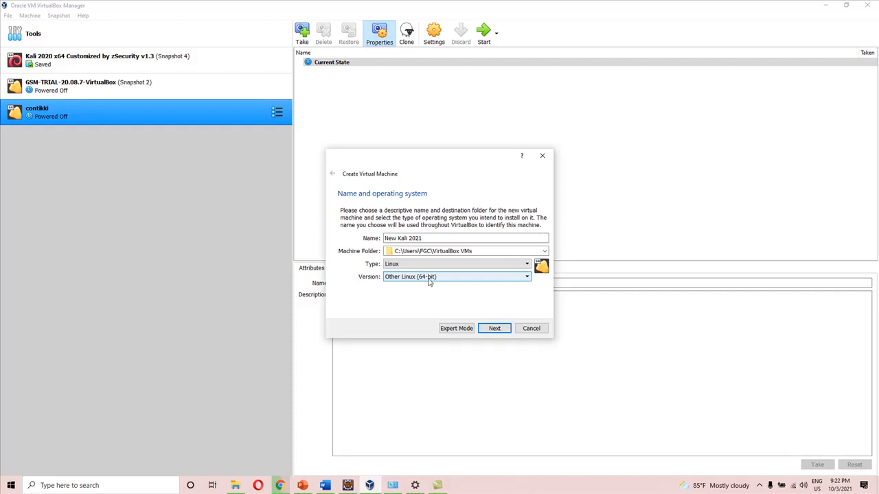
click(427, 278)
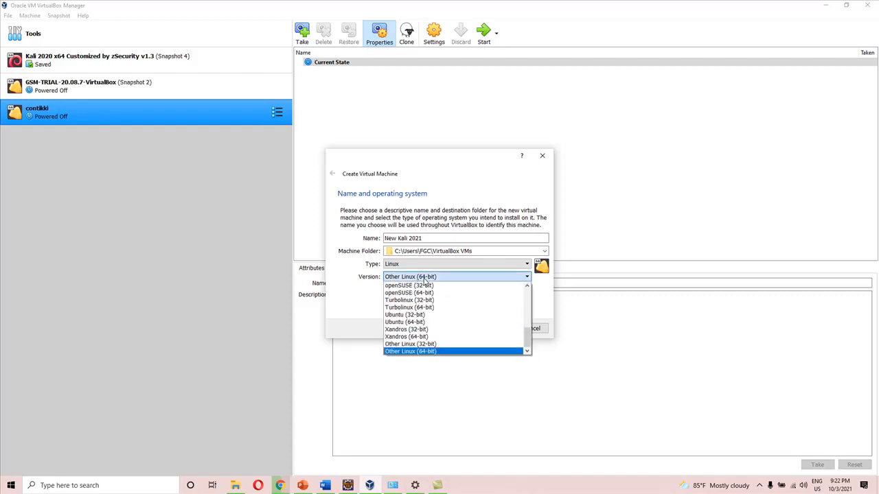
click(452, 351)
click(496, 328)
Check the computer's installed RAM in Windows Settings and return to the memory size page in VirtualBox
click(519, 244)
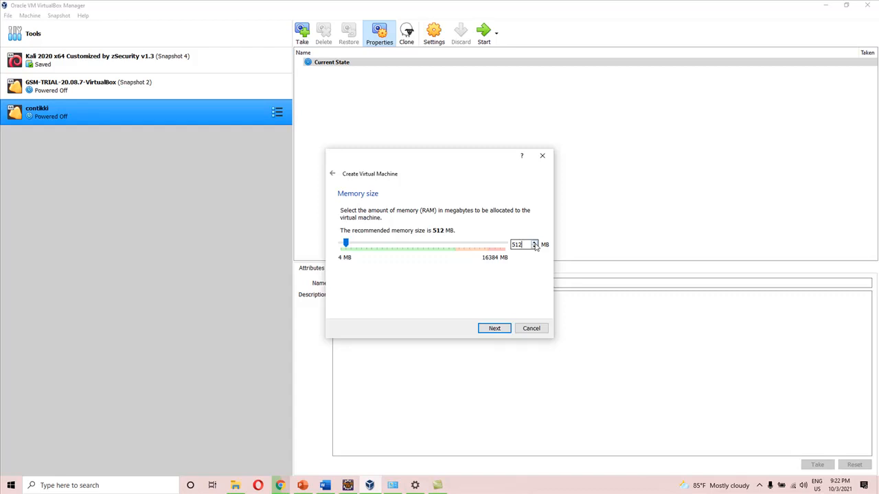
click(415, 485)
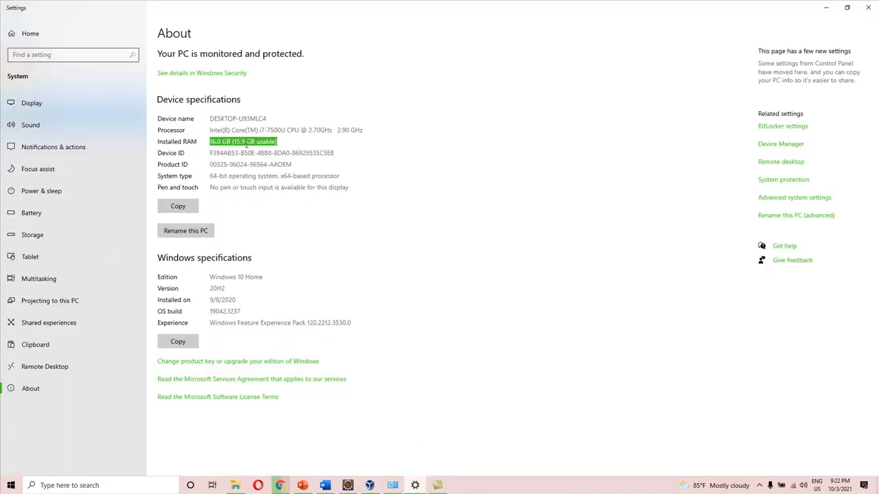
click(369, 486)
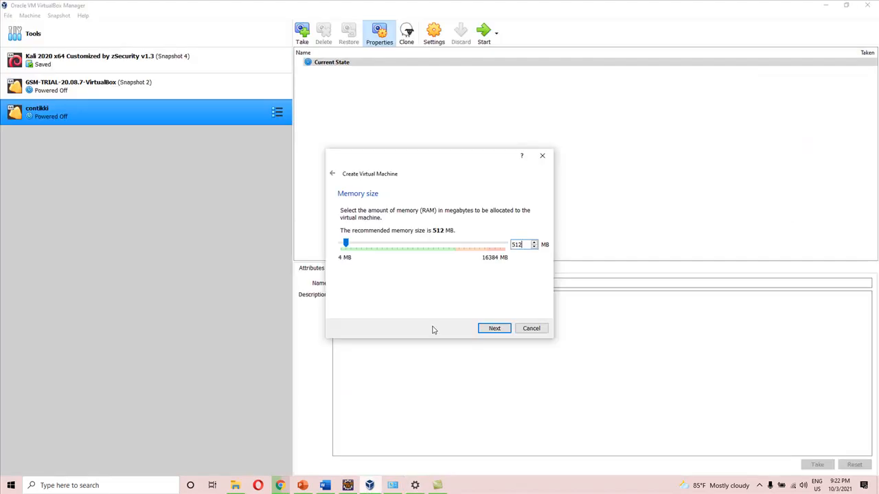
Set the virtual machine's memory size to 4000 MB and continue to the hard disk options
click(519, 244)
text(54000)
key(BackSpace)
key(BackSpace)
key(BackSpace)
key(BackSpace)
text(1000)
key(BackSpace)
key(BackSpace)
key(BackSpace)
text(4000)
click(504, 331)
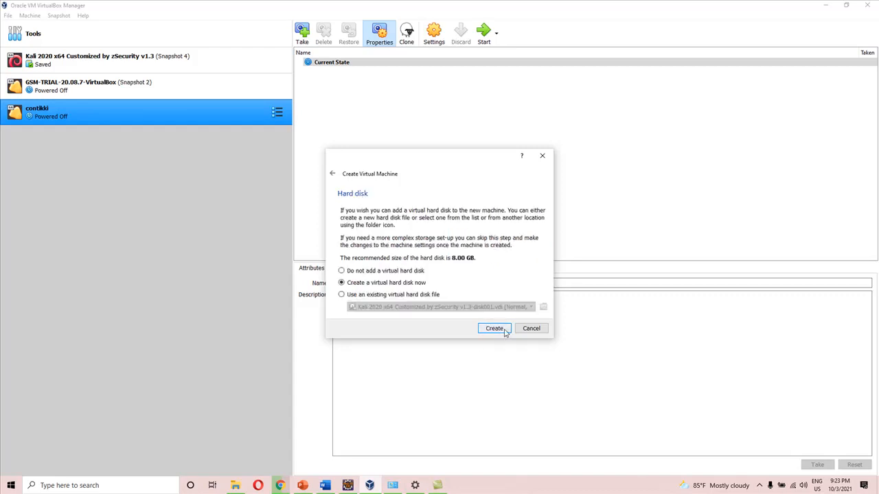
Choose a new, dynamically allocated virtual hard disk and set its size to 20 GB
click(504, 330)
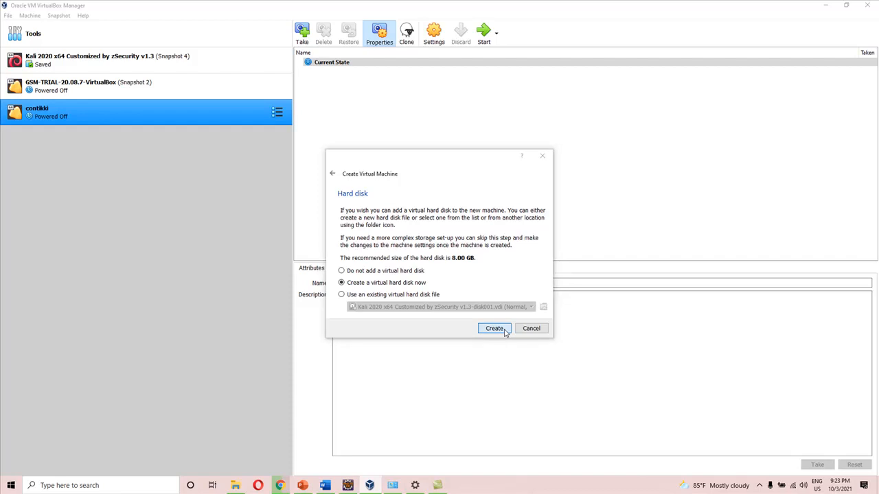
click(504, 341)
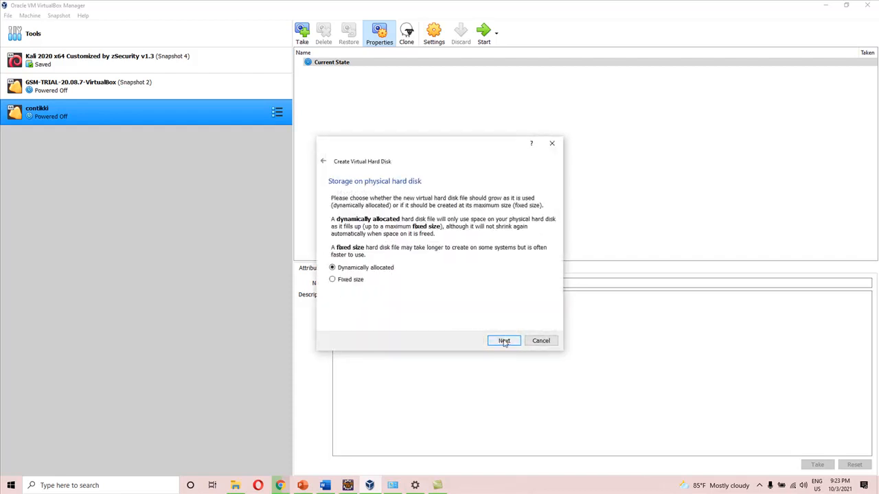
click(505, 341)
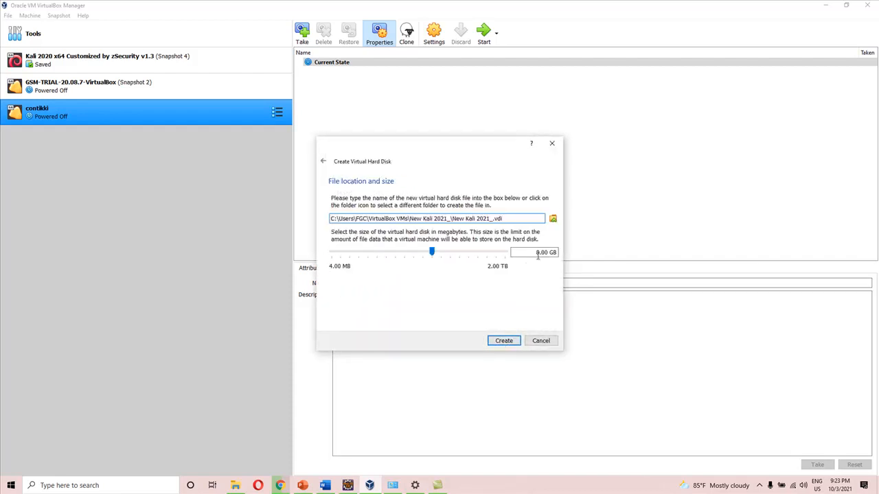
drag(541, 252, 532, 252)
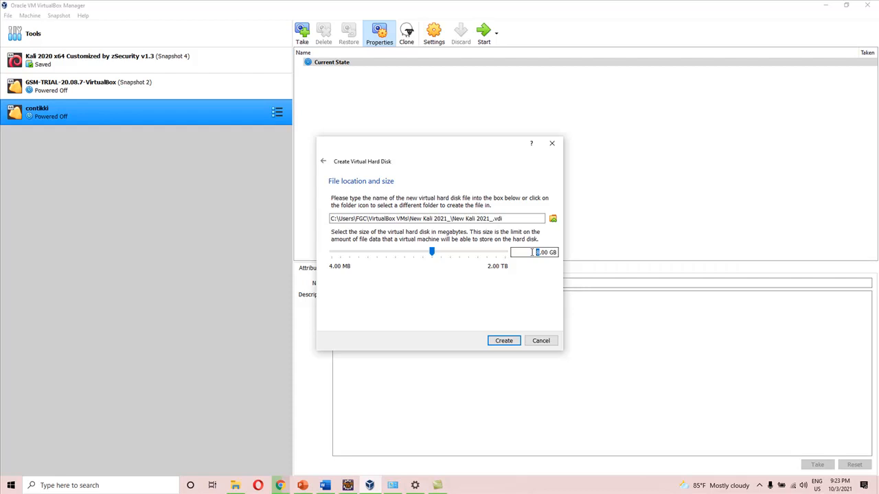
text(20)
Check the drives' free space in File Explorer, then return to VirtualBox and create the virtual hard disk
click(236, 485)
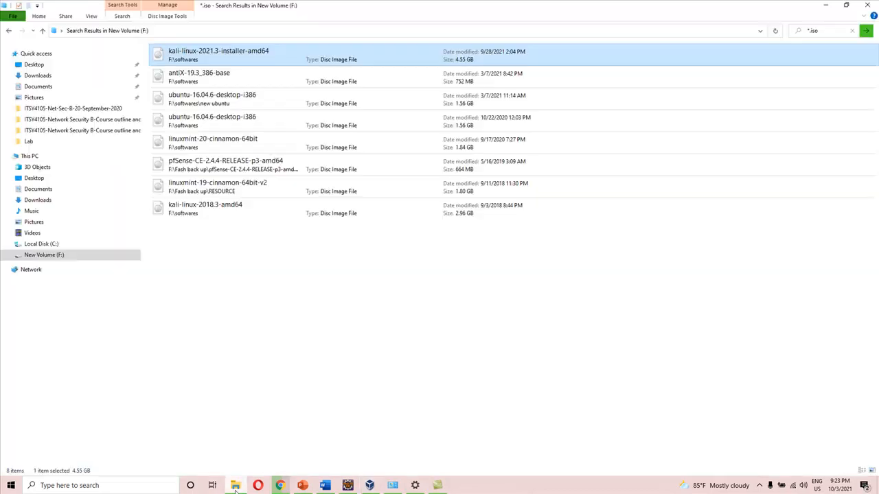
click(29, 155)
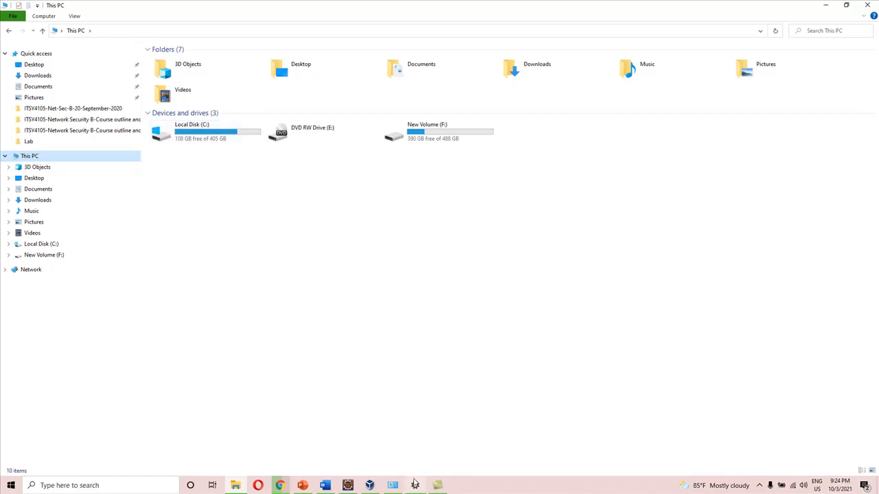
click(369, 485)
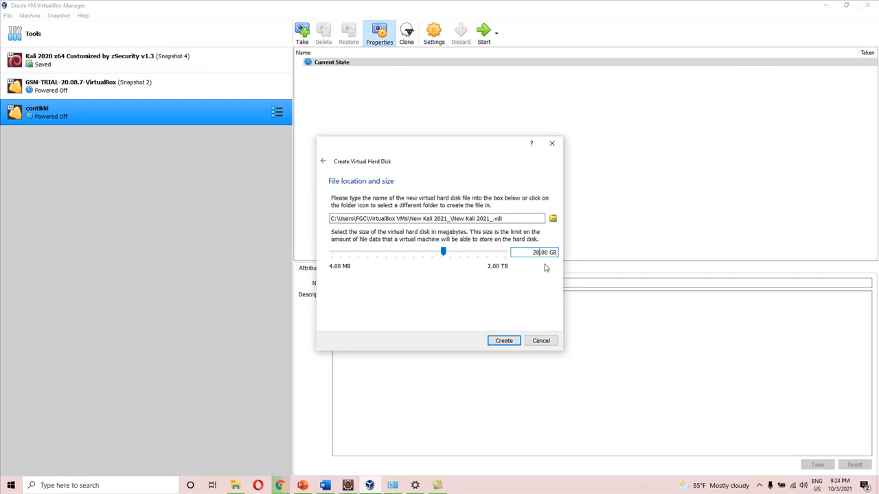
click(505, 342)
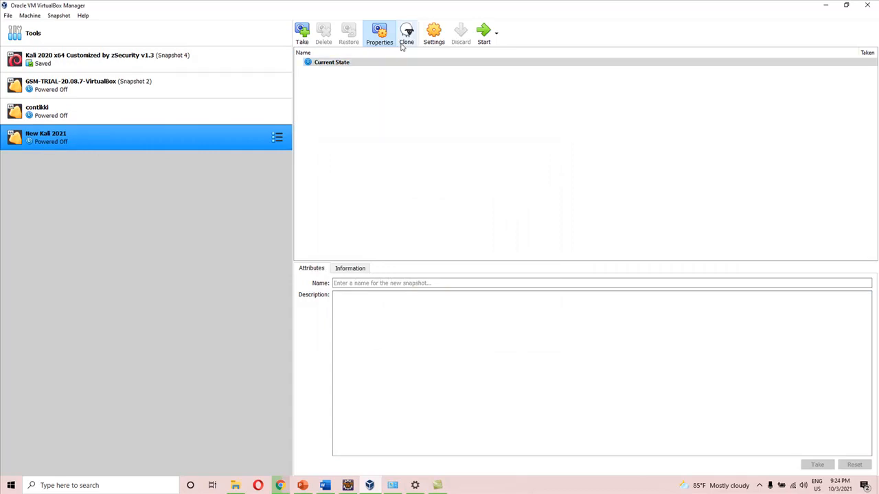
Open the New Kali 2021 machine's storage settings and browse for a disk file for the empty optical drive
click(435, 36)
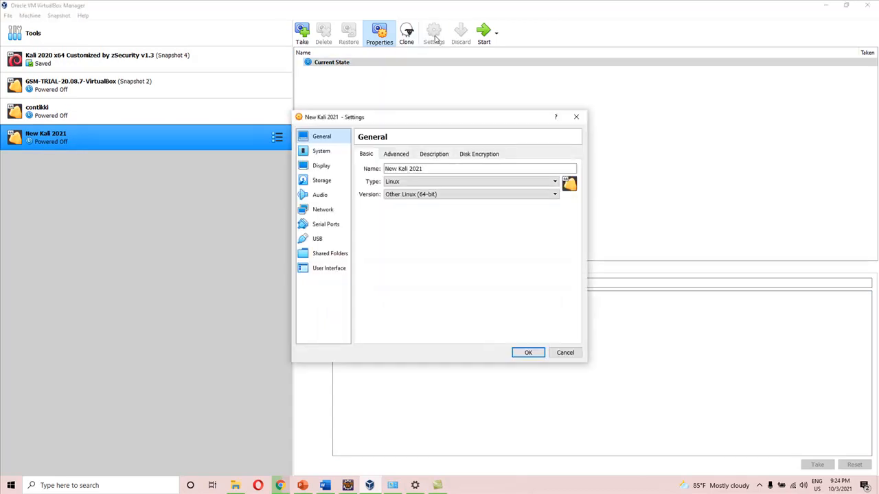
click(331, 181)
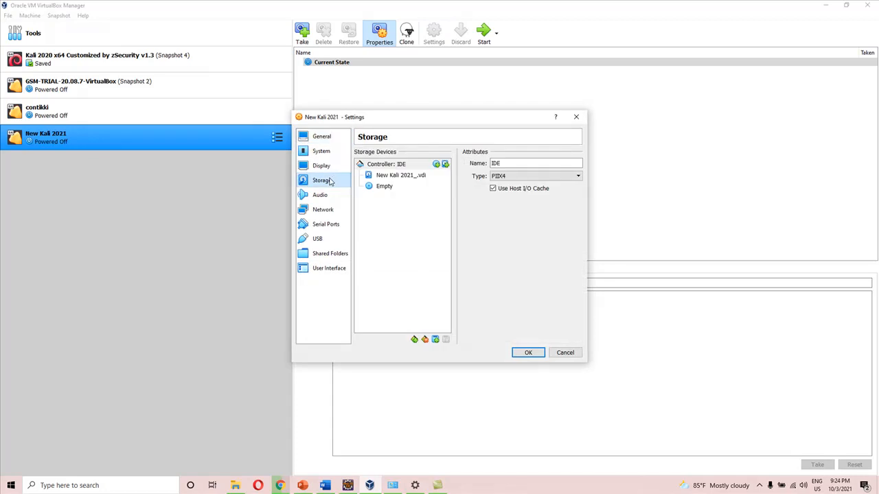
click(395, 190)
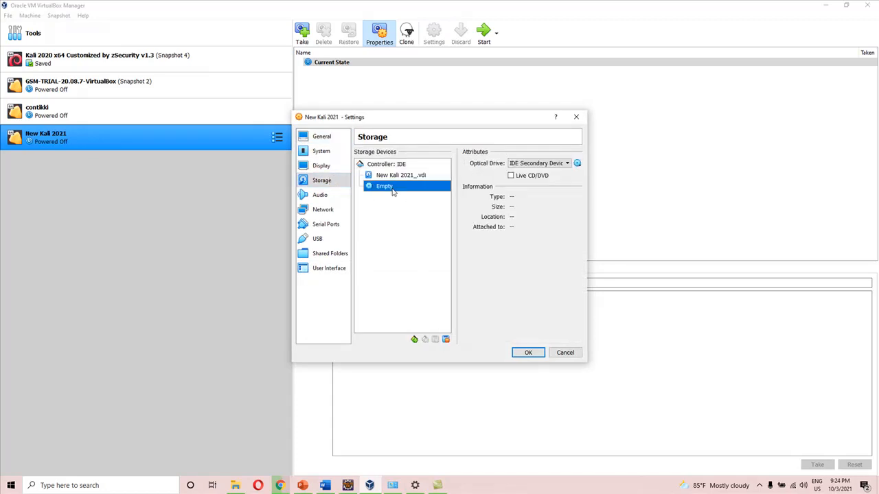
click(577, 164)
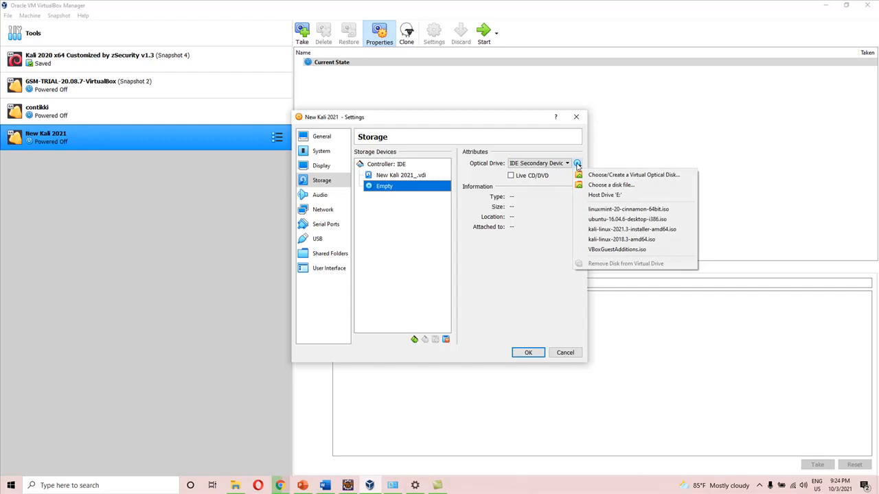
click(619, 190)
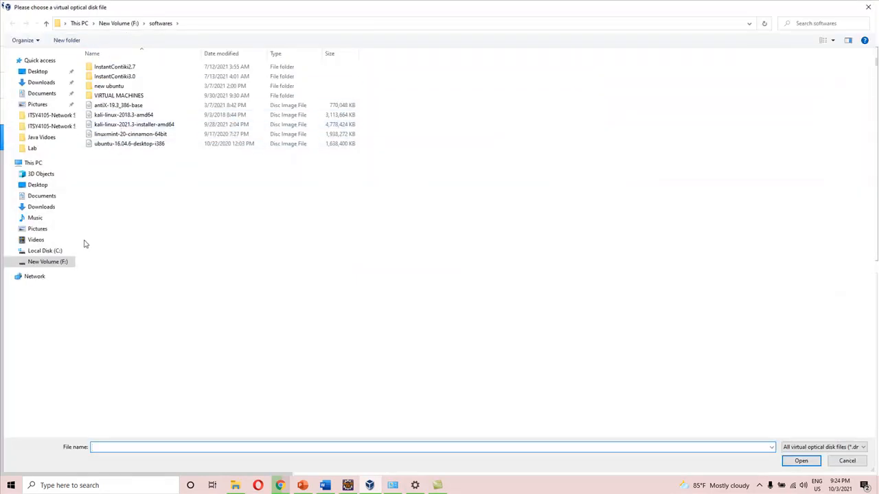
Attach kali-linux-2021.3-installer-amd64 from the softwares folder on drive F: to the optical drive and save the machine settings
click(63, 262)
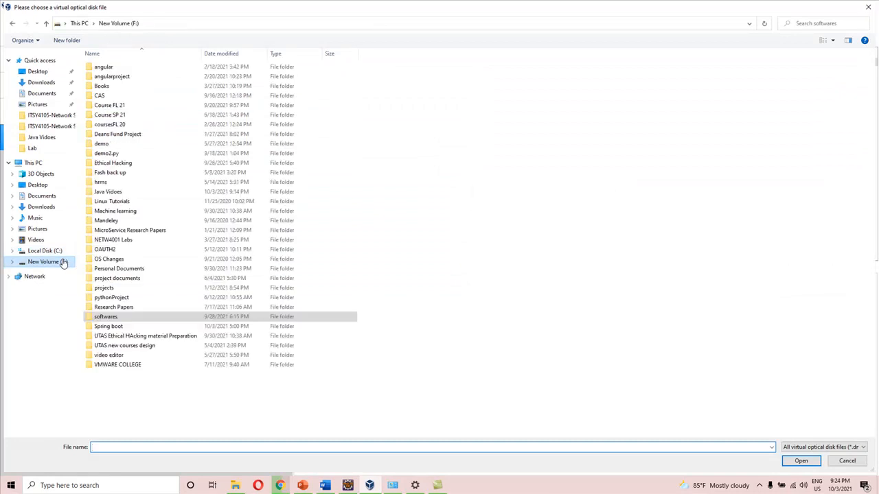
double_click(114, 317)
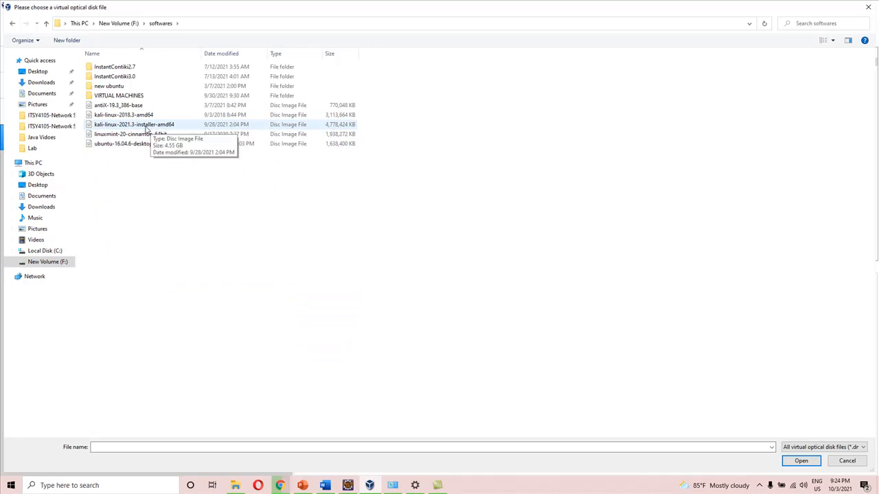
click(146, 127)
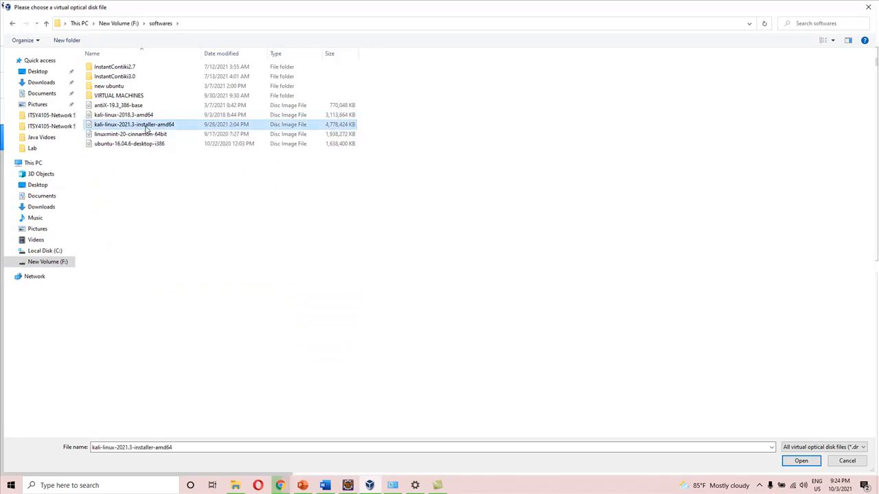
click(281, 485)
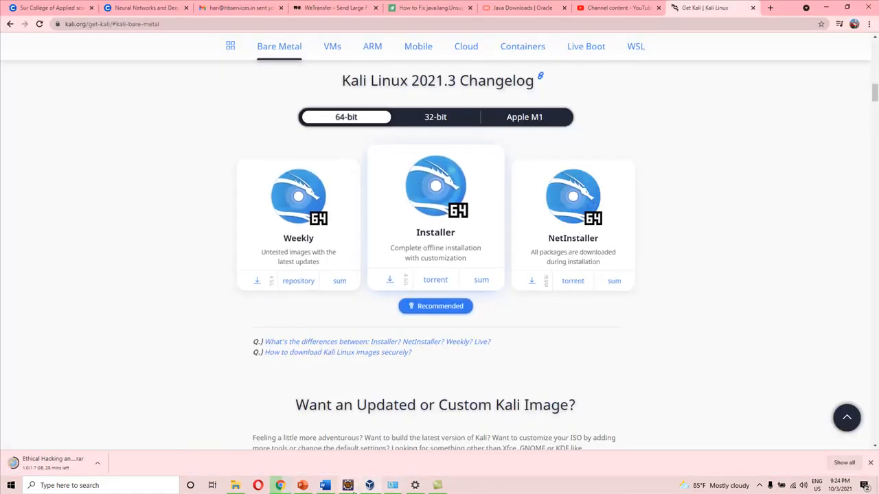
click(370, 485)
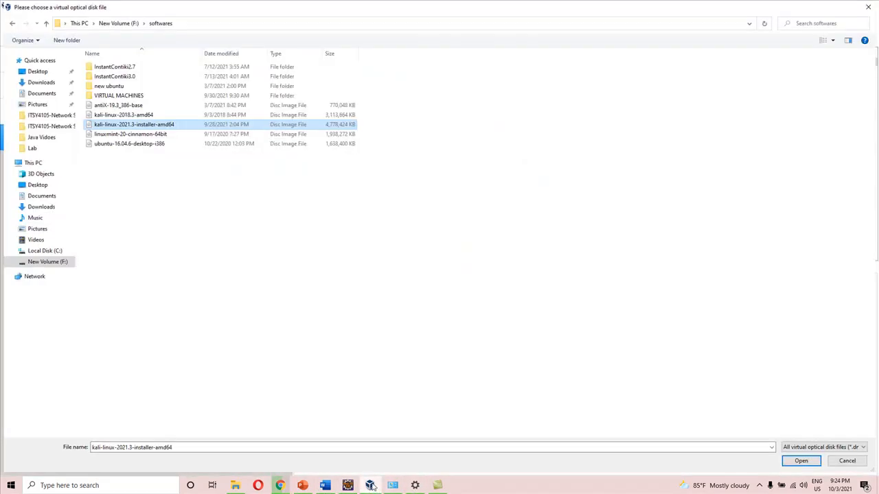
click(158, 126)
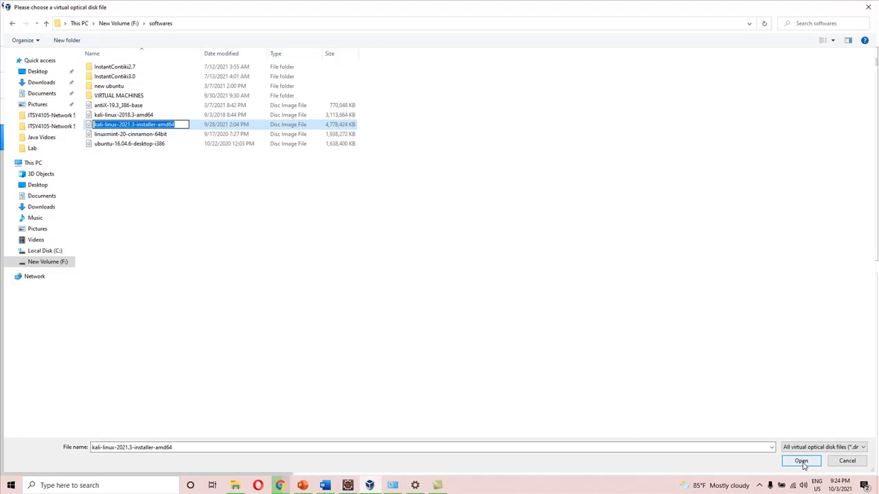
click(802, 463)
click(802, 463)
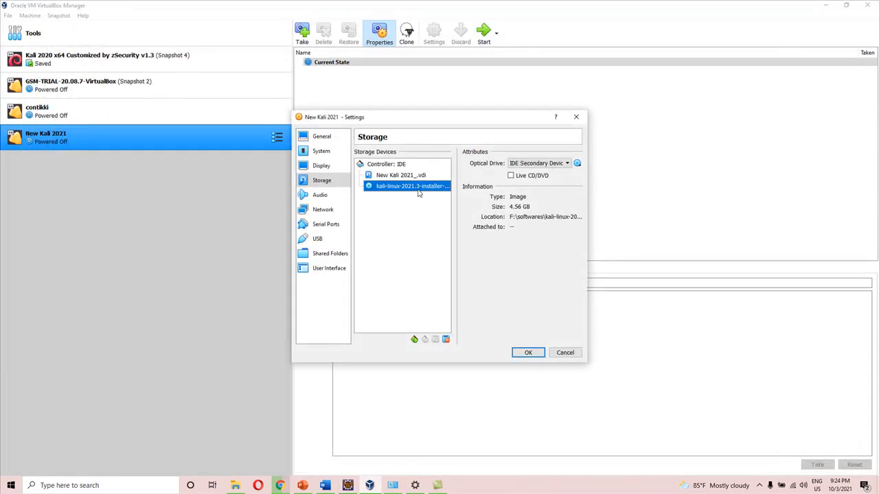
click(528, 353)
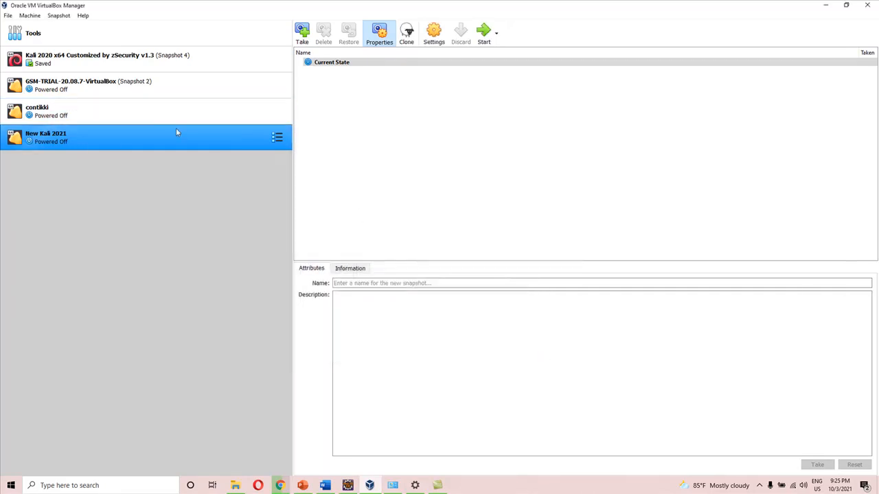
Start the New Kali 2021 virtual machine in a maximized window and launch Graphical install
click(483, 35)
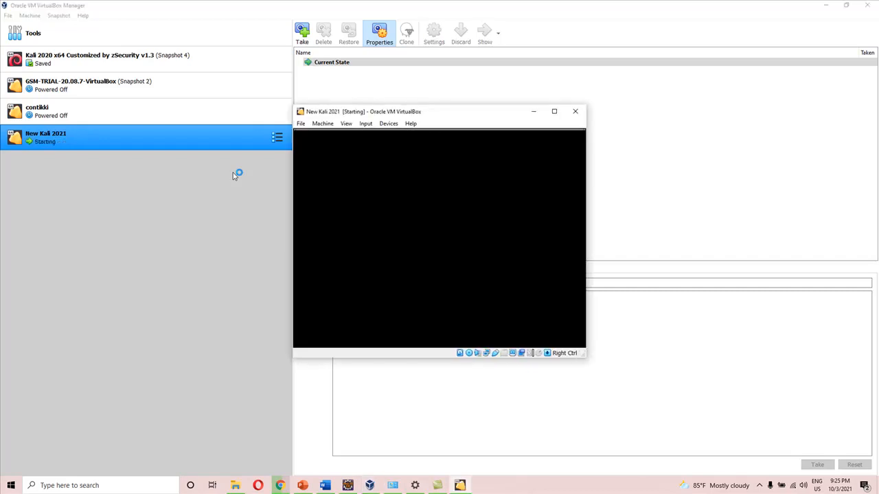
click(554, 112)
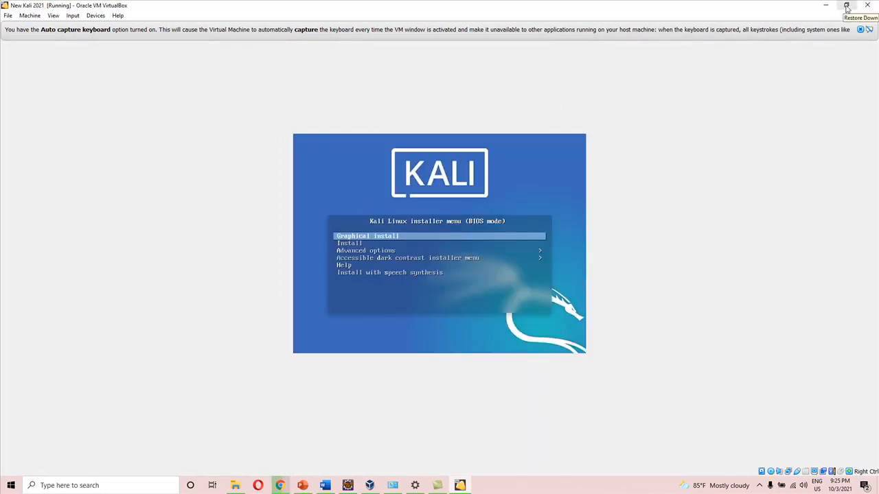
key(Return)
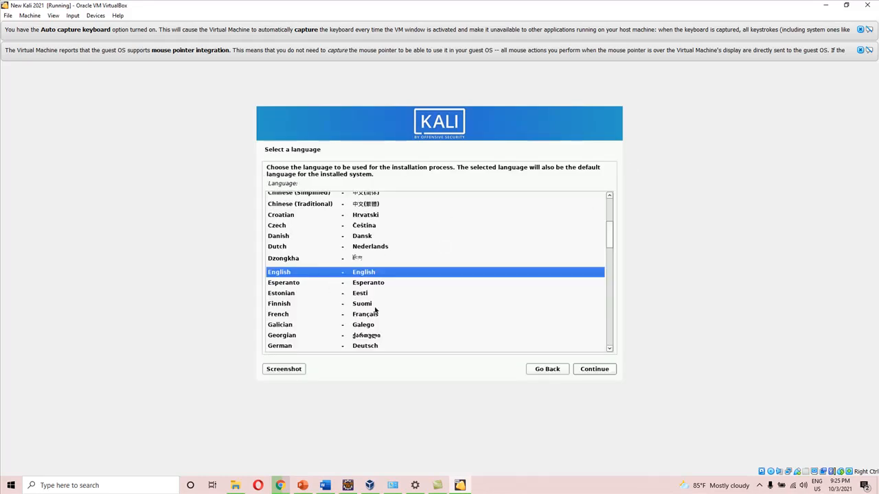
Accept English as the installation language and set the location to Oman under other, Asia
click(599, 370)
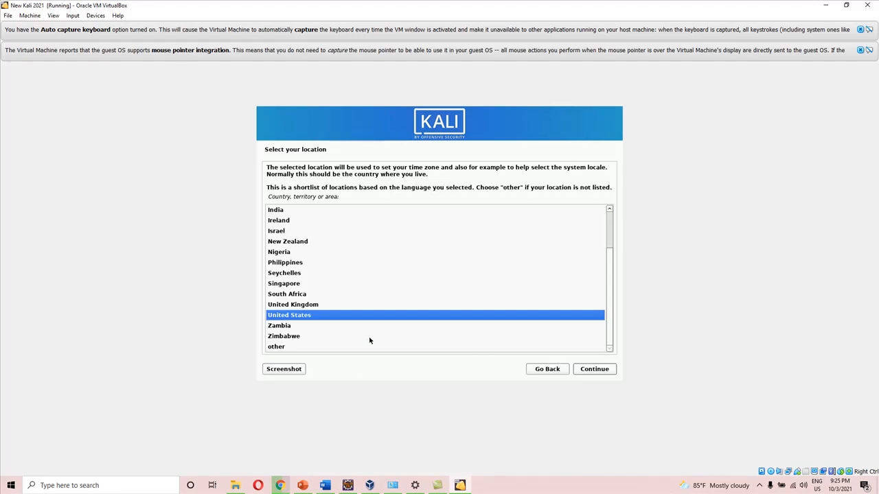
click(274, 348)
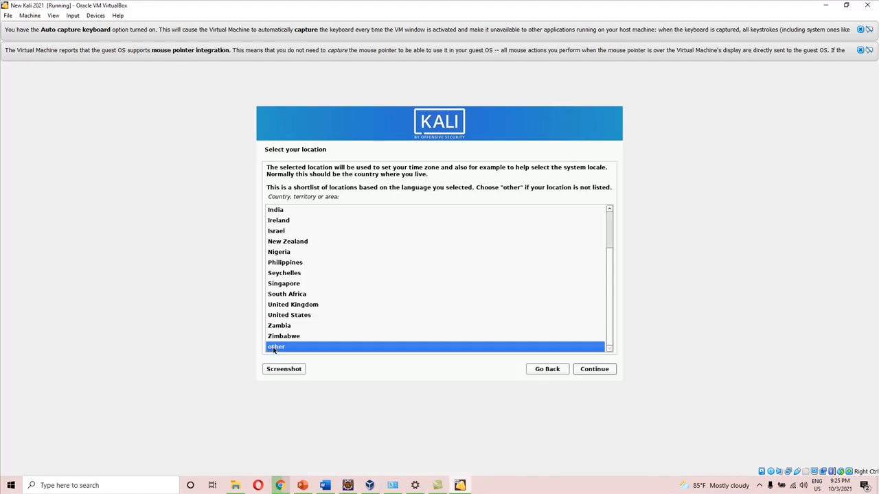
click(607, 375)
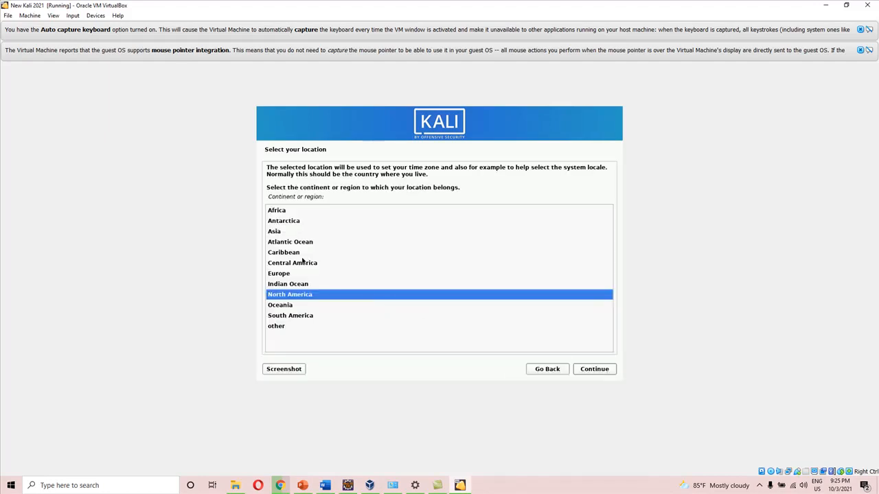
click(278, 234)
click(589, 375)
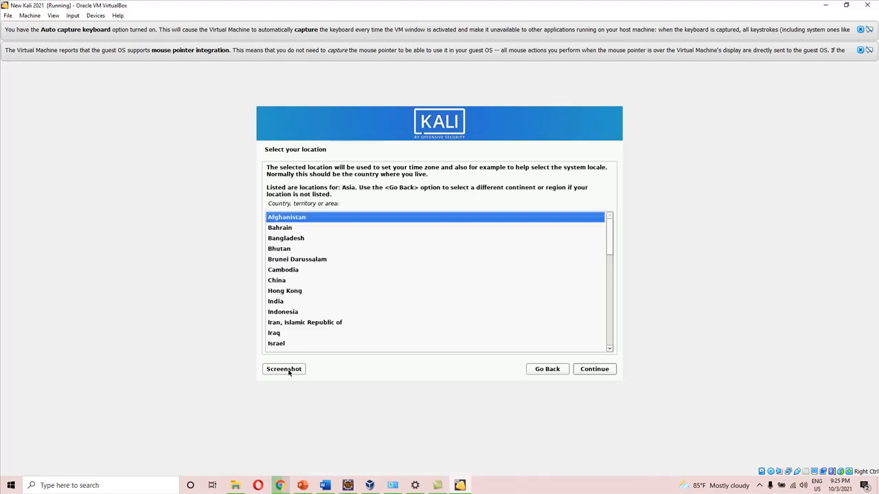
text(o)
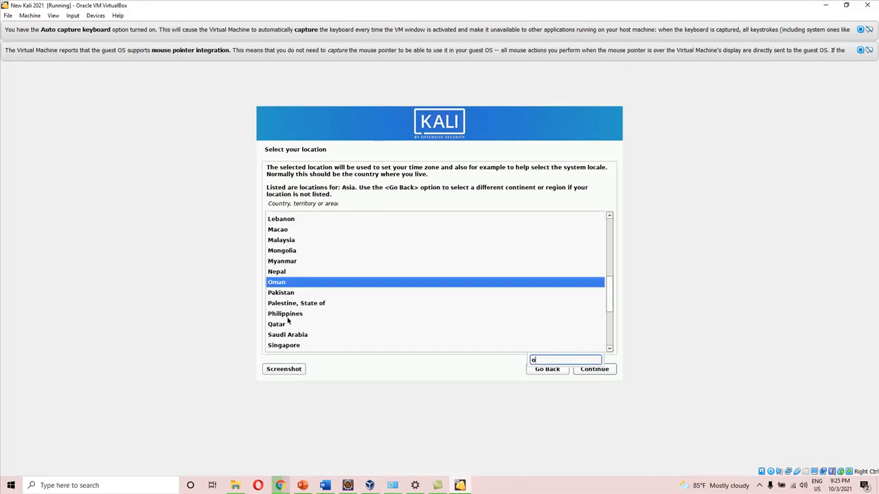
click(595, 370)
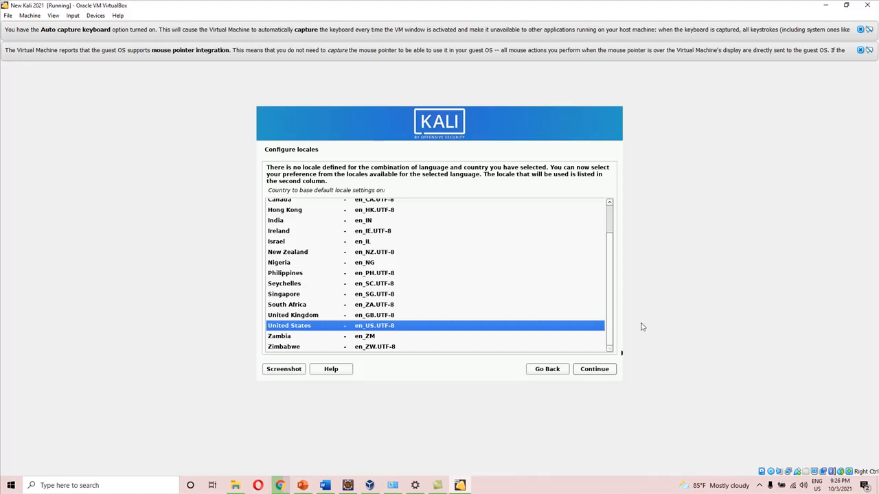
Accept the United States en_US.UTF-8 locale and the American English keymap
scroll(607, 289, up, 2)
scroll(607, 266, down, 2)
click(594, 370)
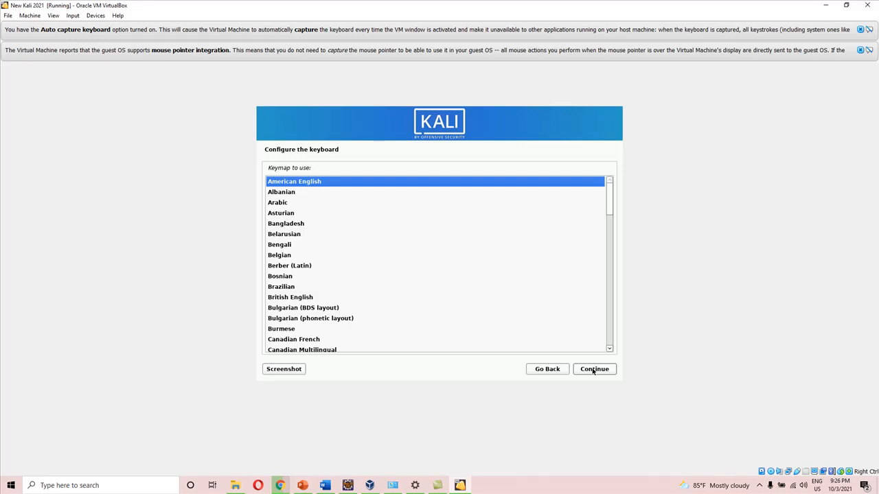
click(593, 370)
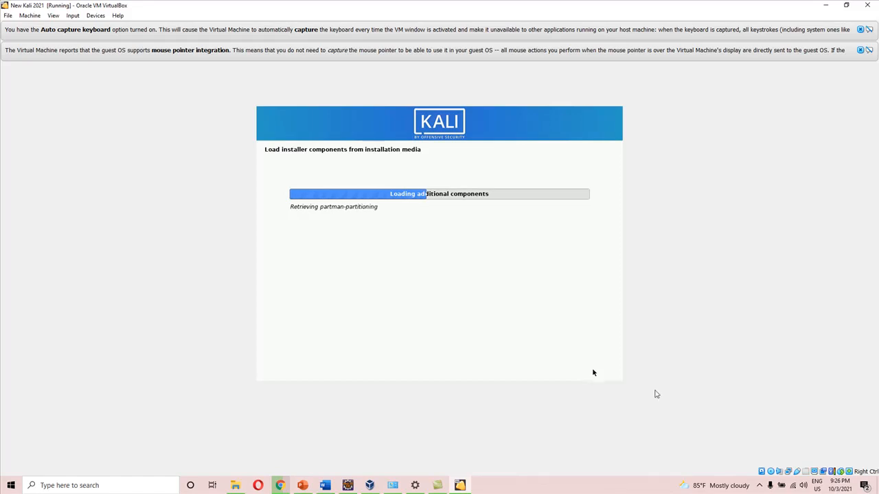
click(759, 486)
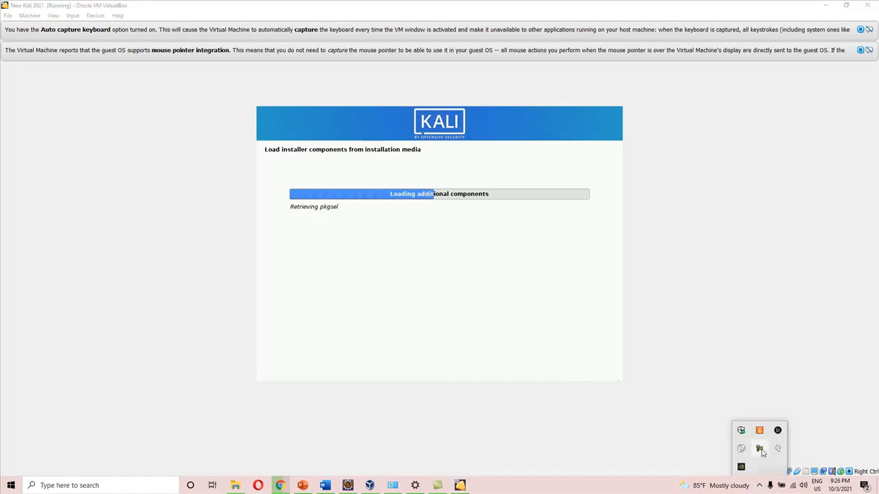
click(760, 450)
click(836, 445)
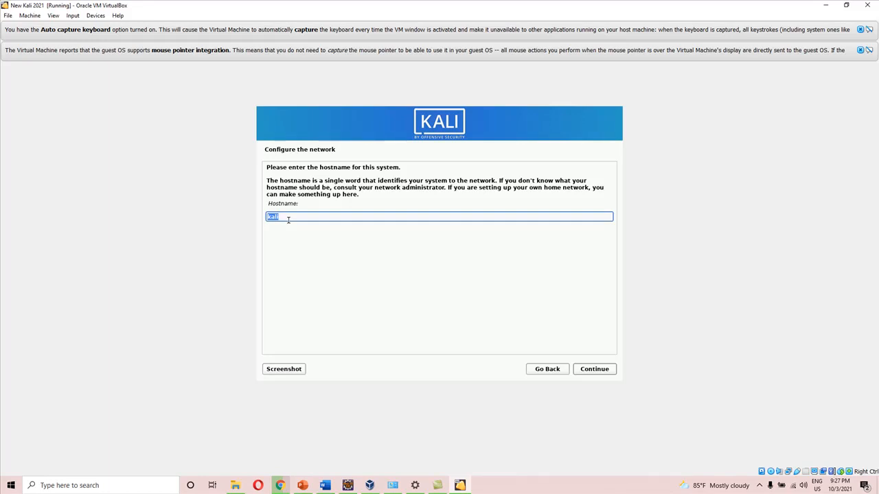
Set the hostname to hacker and continue with an empty domain name
text(hacker)
click(594, 369)
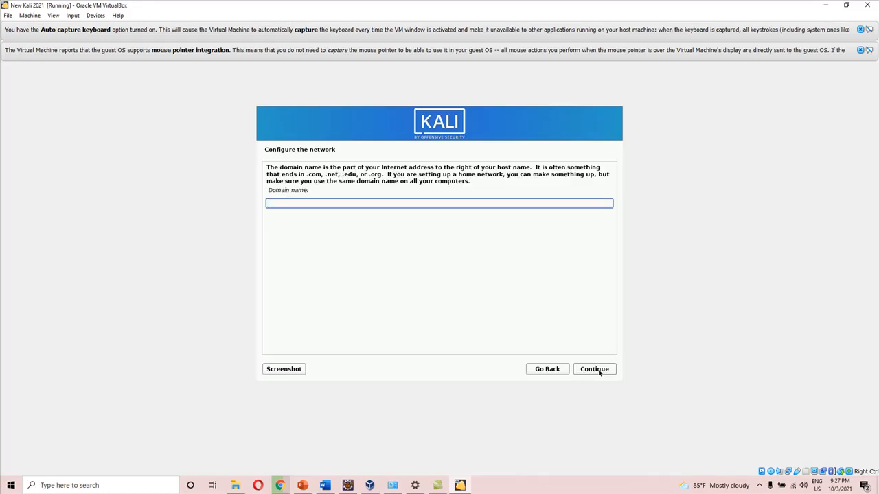
click(599, 371)
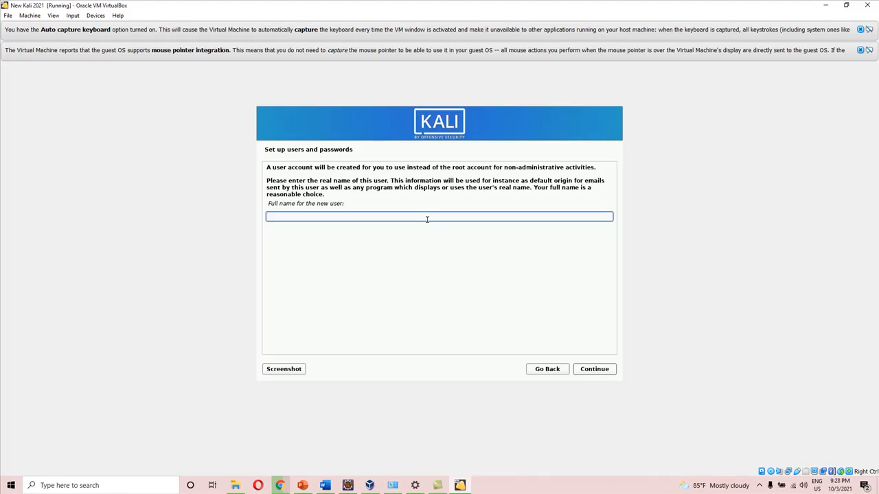
Enter the new user's full name and accept the suggested account username
text(shimaz)
click(595, 370)
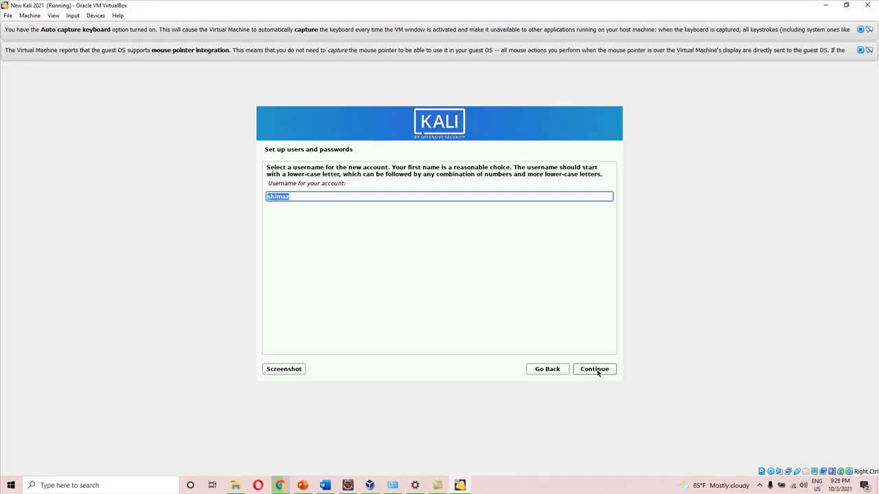
click(597, 371)
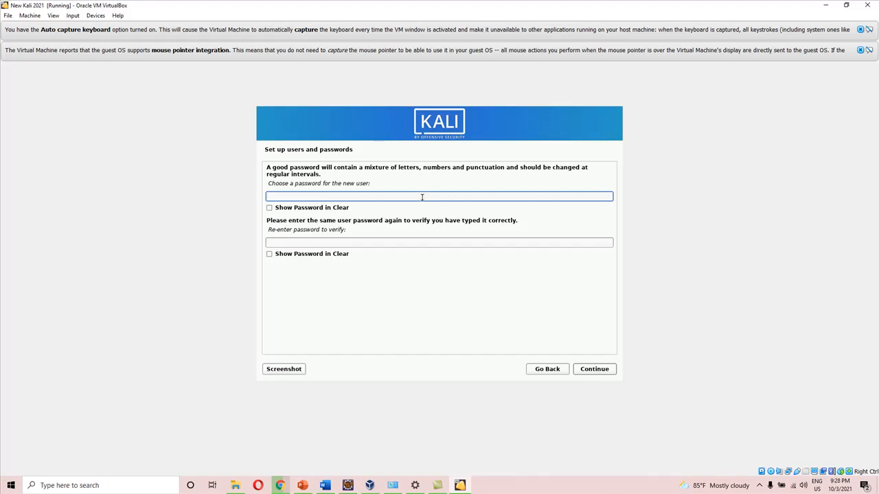
Enter the new user's password and its confirmation, show both in clear, and continue to disk partitioning
text(●●●)
click(270, 208)
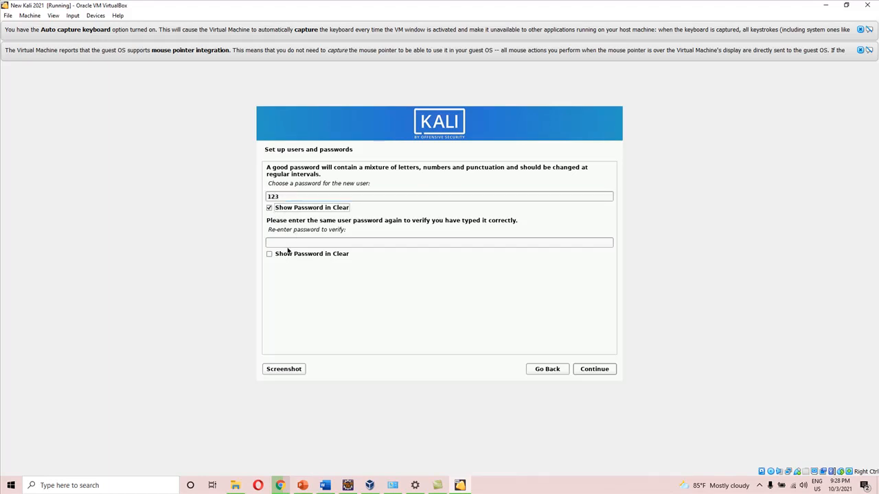
click(269, 255)
click(274, 243)
text(123)
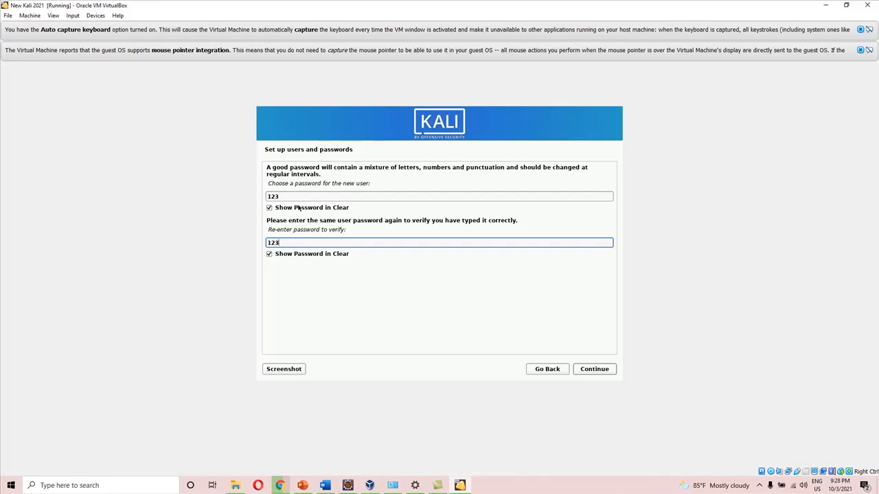
click(595, 369)
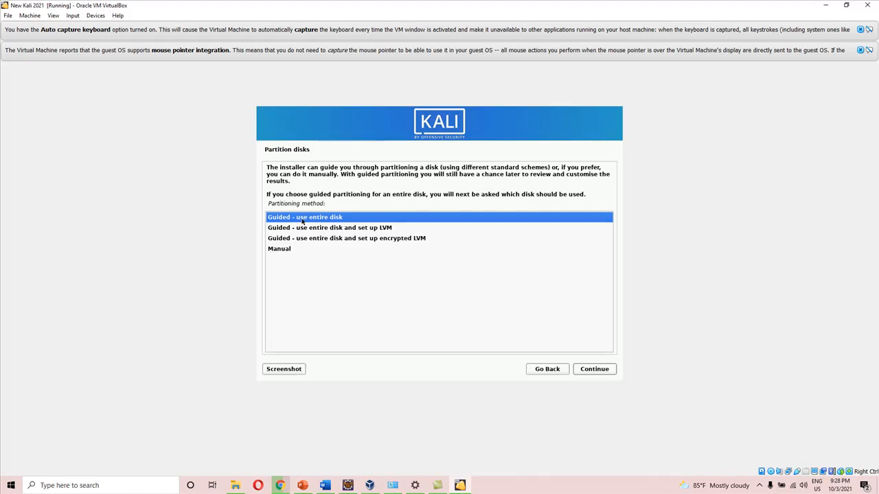
Compare the partitioning methods and try Manual to open the partition overview
click(283, 250)
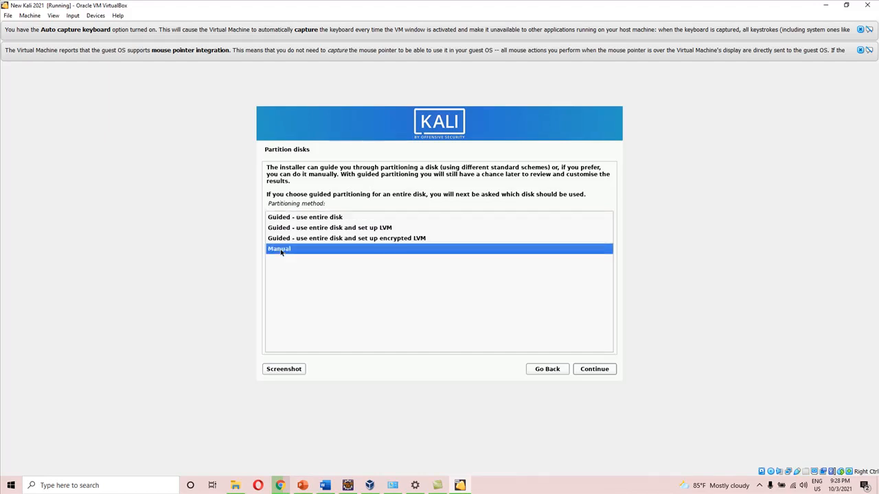
click(310, 218)
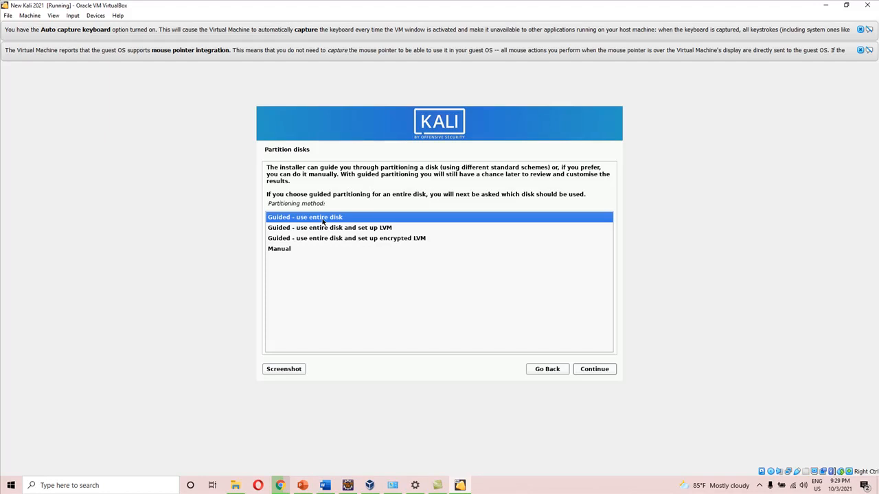
click(290, 248)
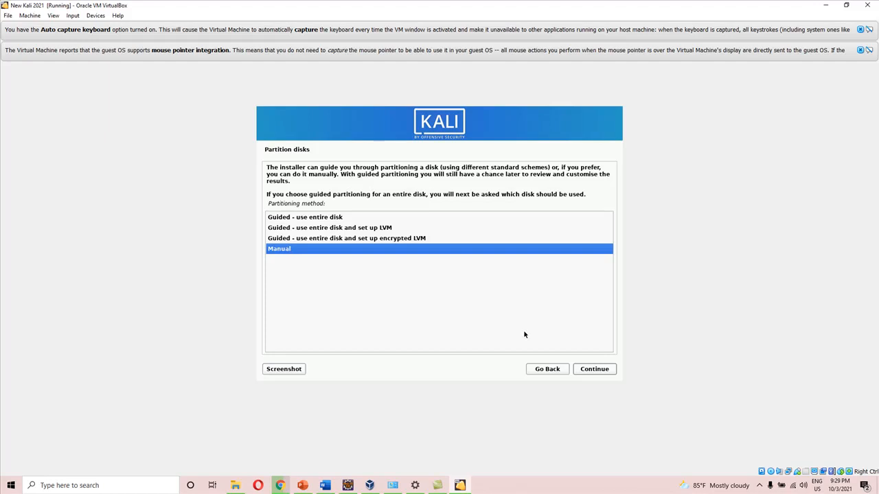
click(603, 370)
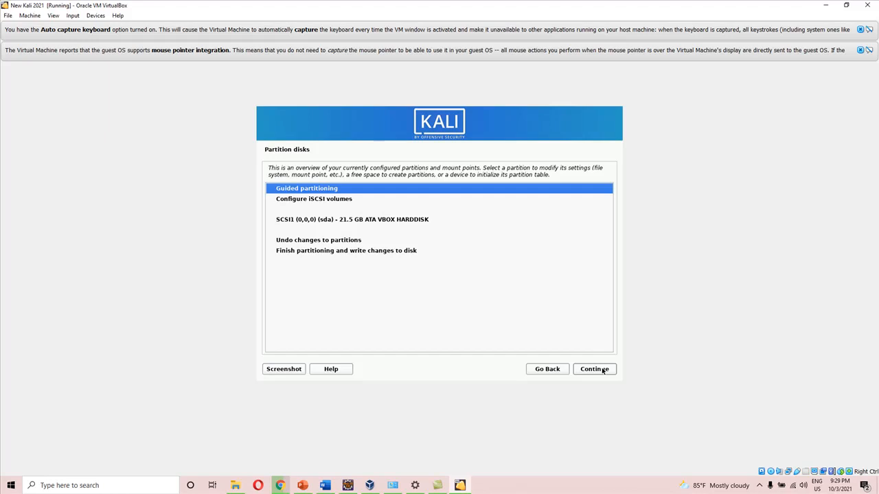
click(603, 371)
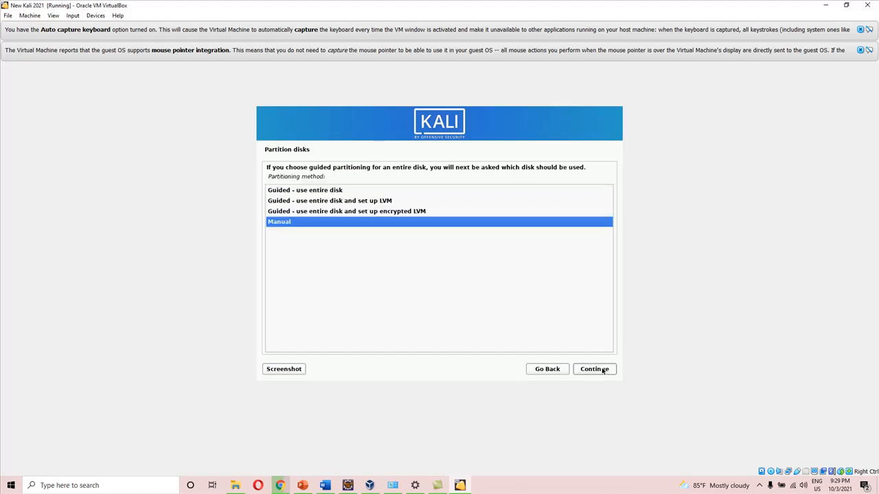
click(604, 371)
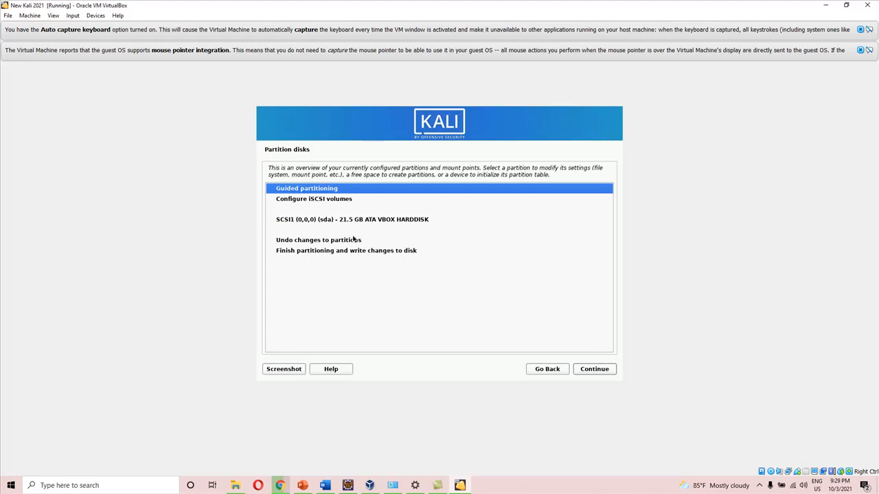
Start creating a partition table on the SCSI1 (sda) VBOX HARDDISK, and back out to the installer main menu
click(350, 220)
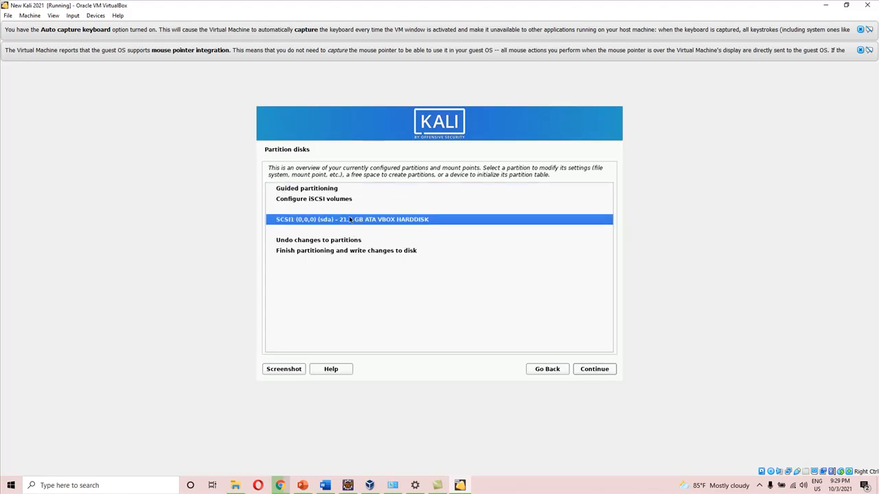
click(593, 371)
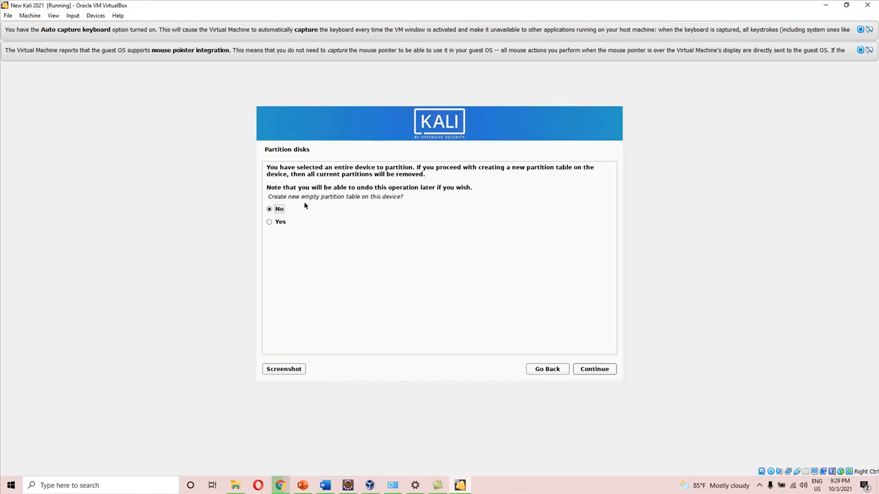
click(554, 370)
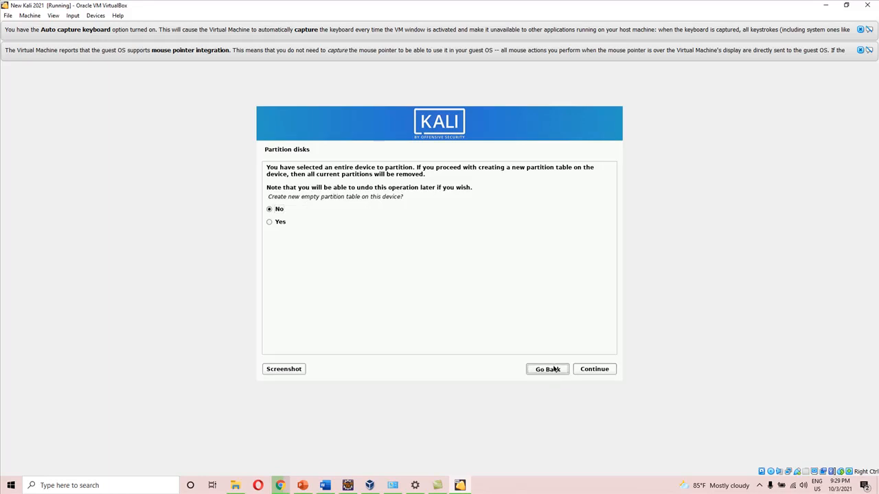
click(554, 369)
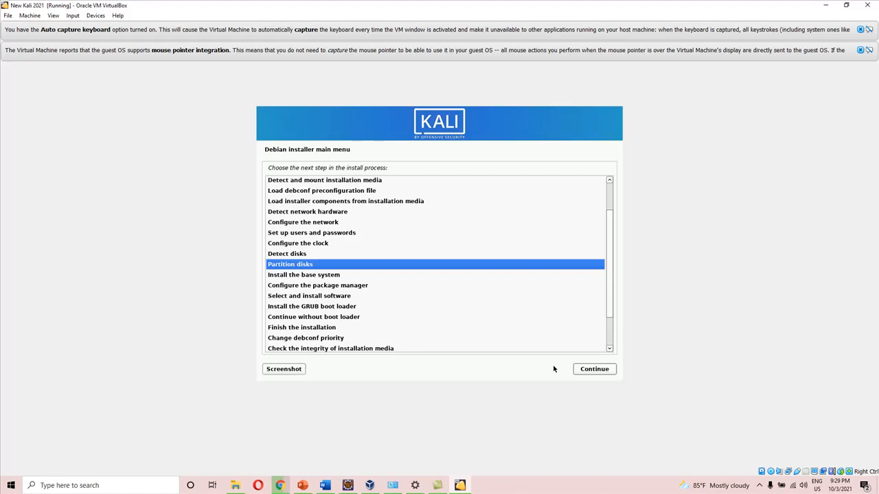
Reopen disk partitioning, try the Manual method again, and return to the installer main menu
click(589, 374)
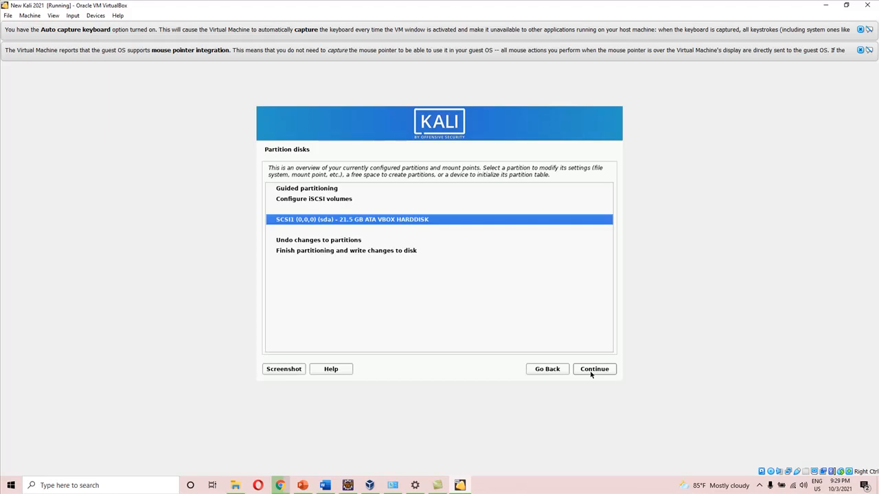
click(759, 485)
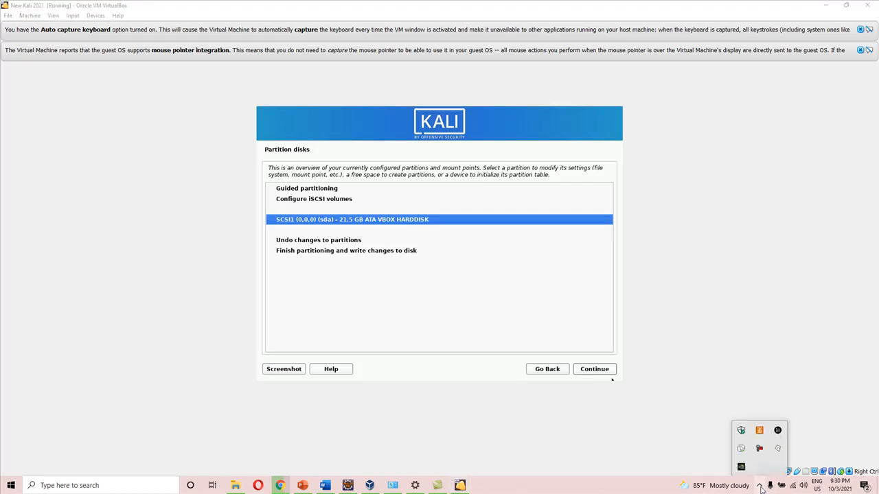
click(764, 450)
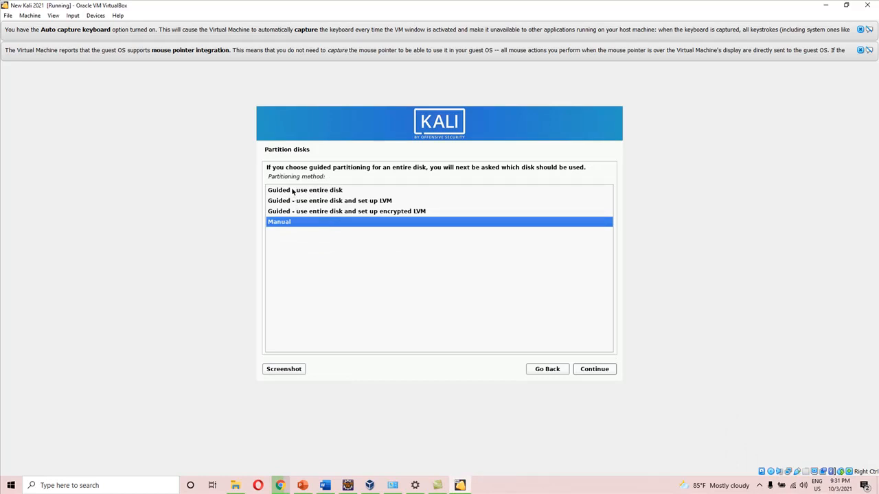
click(294, 192)
click(294, 202)
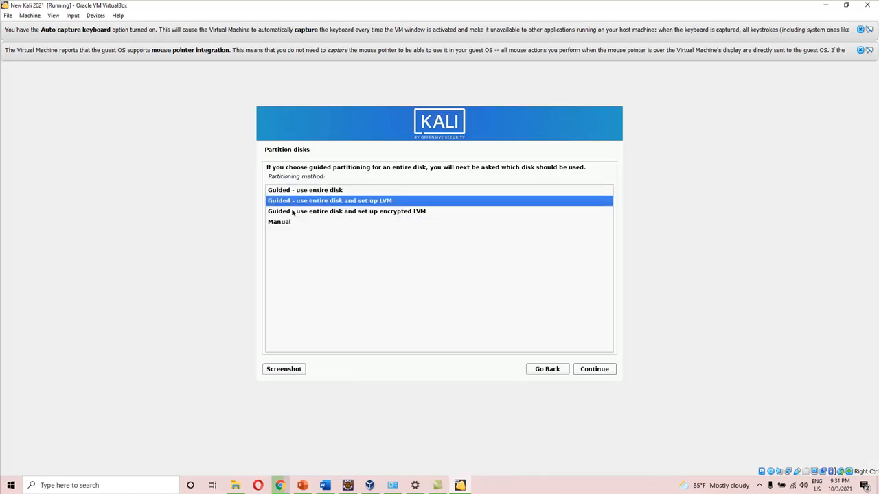
click(293, 212)
click(285, 224)
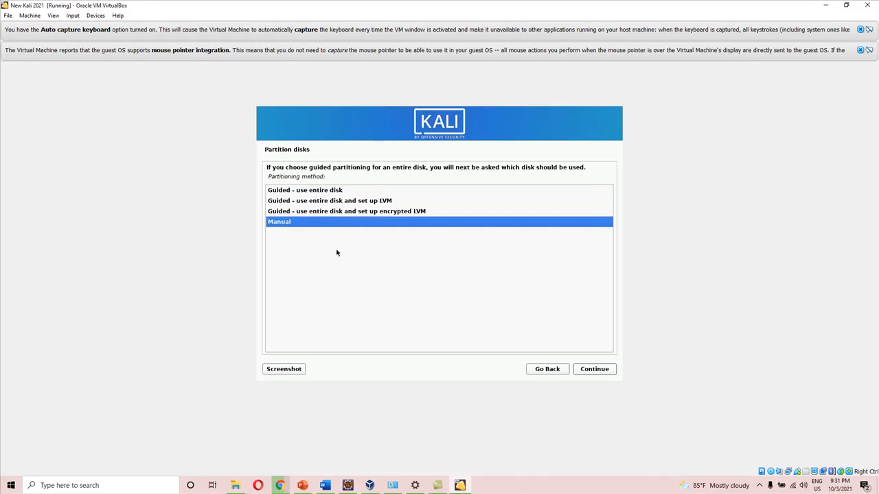
click(594, 369)
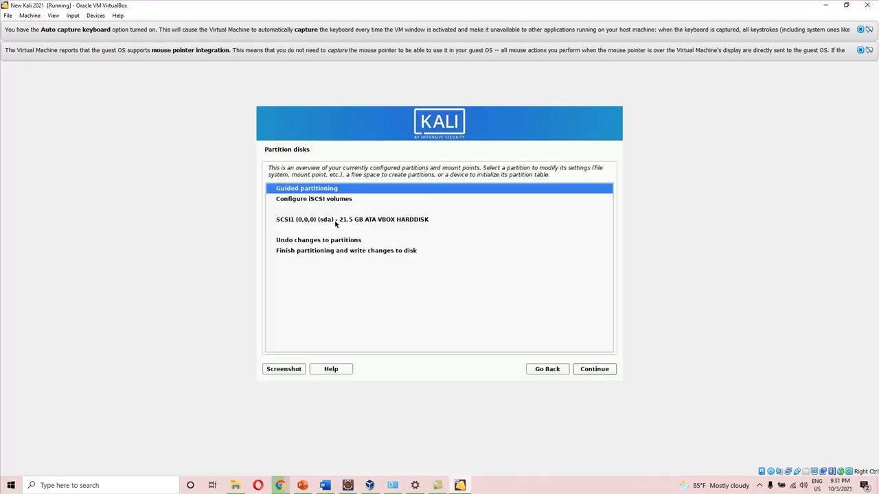
click(560, 369)
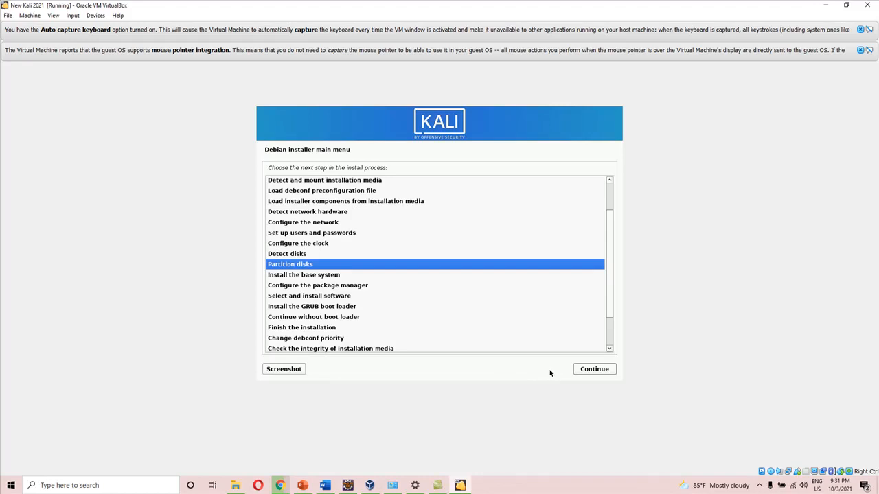
Run the Detect disks stage from the installer main menu and continue to the partition overview
click(298, 245)
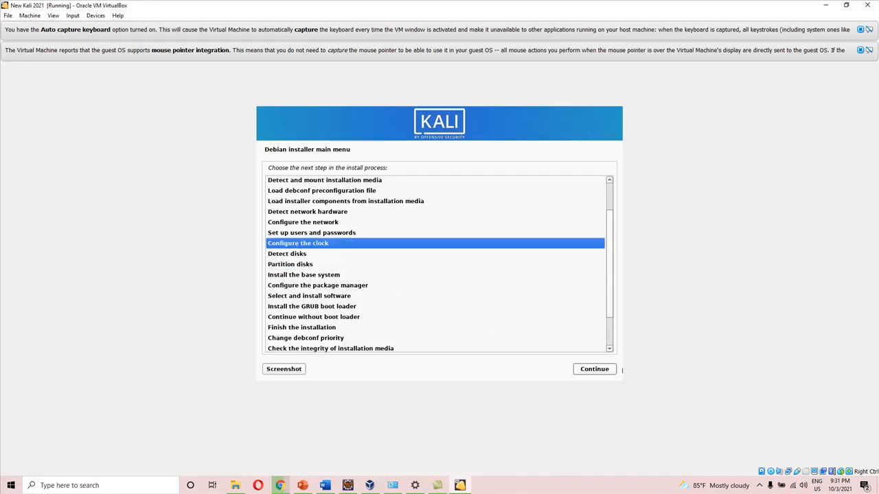
click(297, 255)
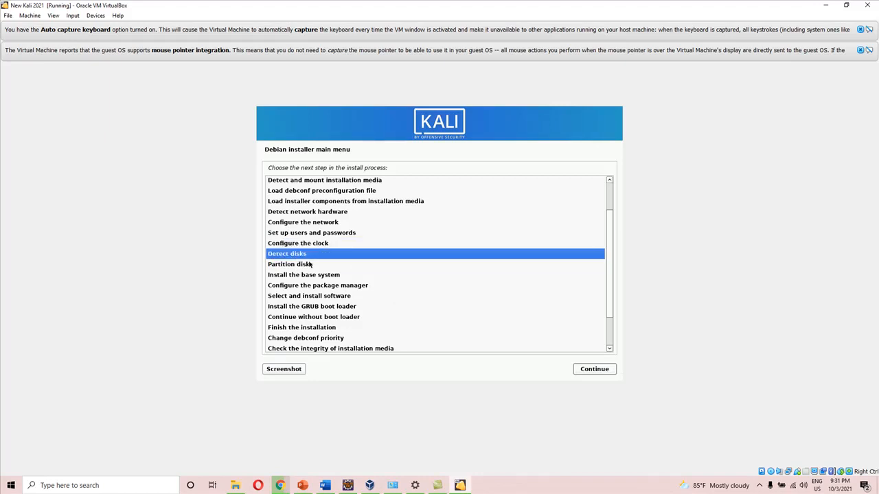
click(594, 370)
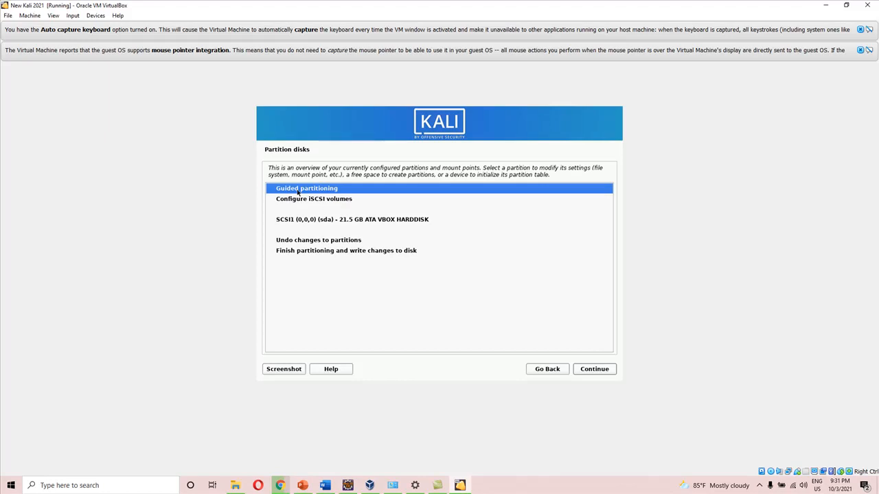
Try guided partitioning of the entire disk with all files in one partition, and go back to the installer main menu
click(607, 371)
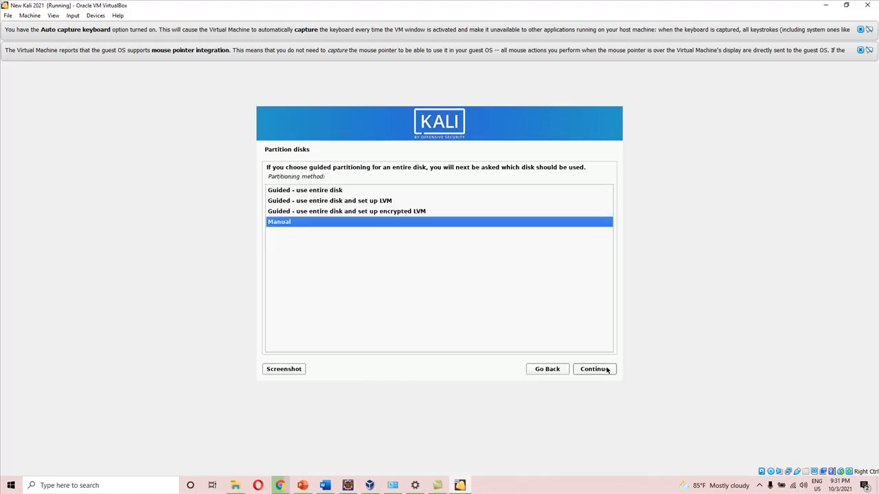
click(315, 192)
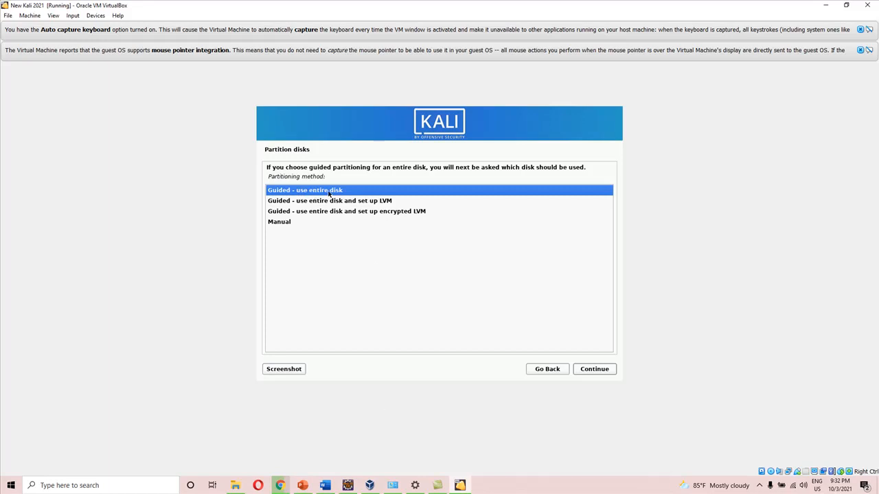
click(591, 371)
click(591, 372)
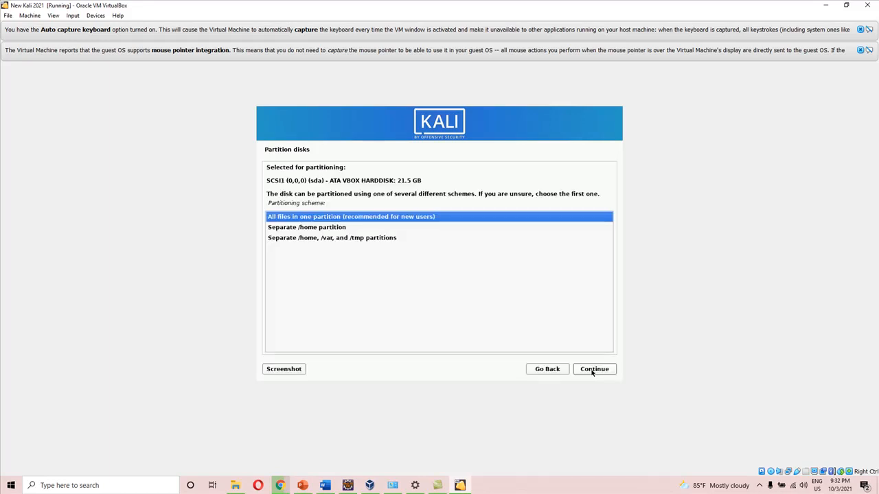
click(591, 371)
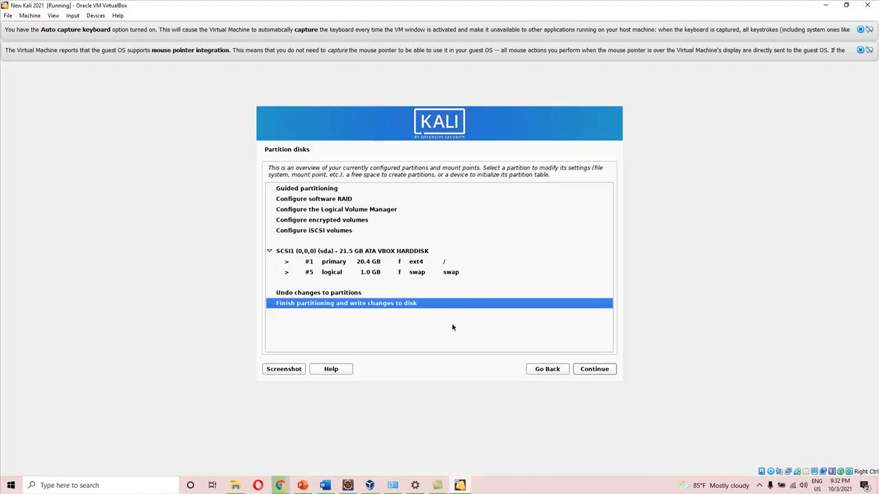
click(545, 371)
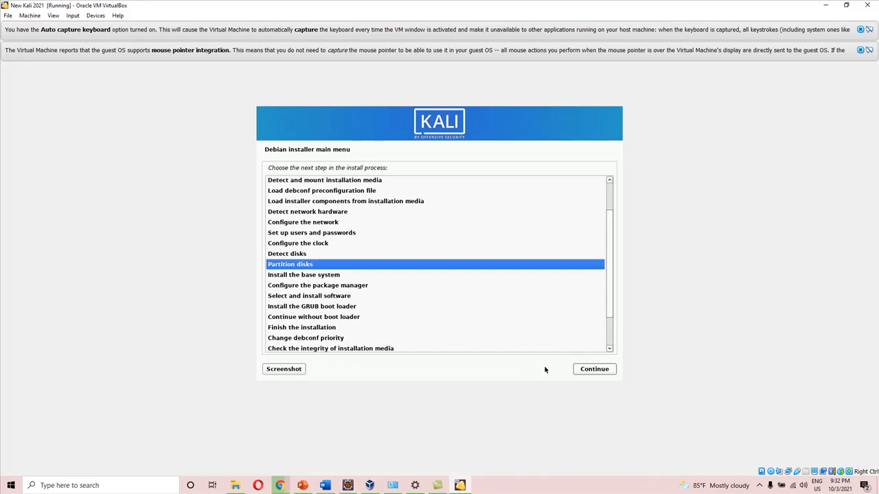
Resume the installation from the Configure the clock stage and continue to the partition overview
click(308, 233)
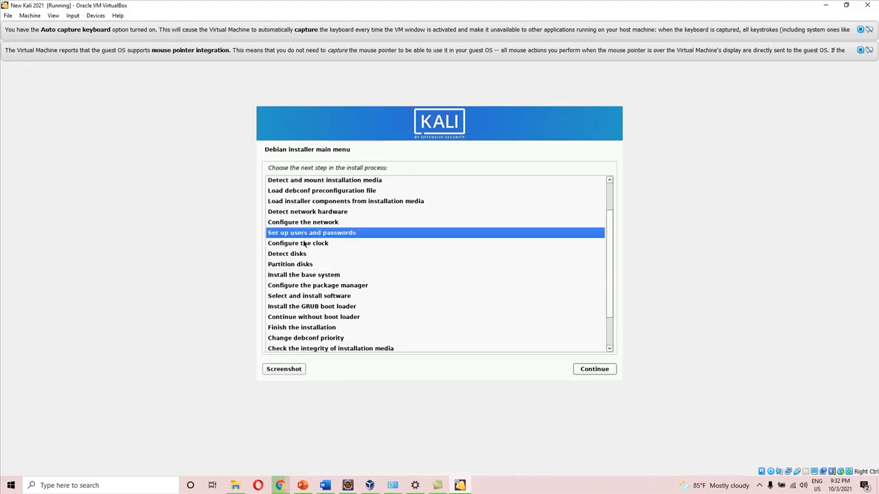
click(306, 244)
click(594, 370)
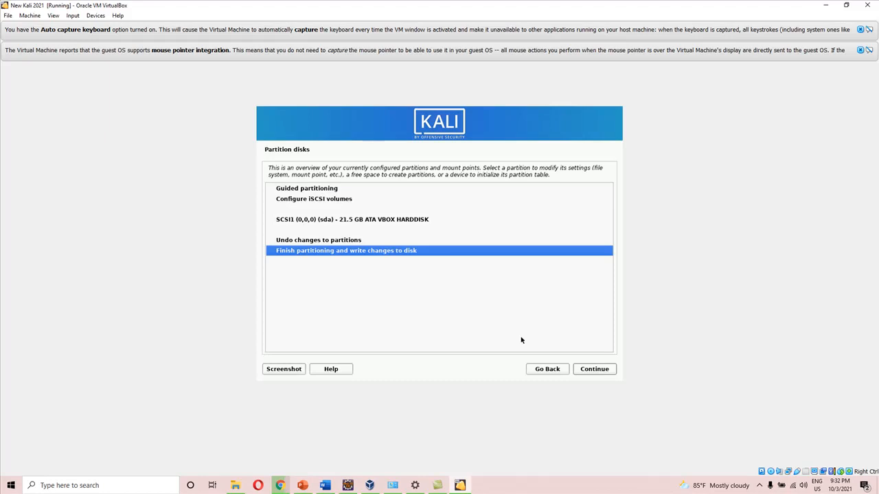
Partition the entire SCSI1 (sda) disk with the guided method, all files in one partition, and proceed to the write-changes confirmation
click(301, 190)
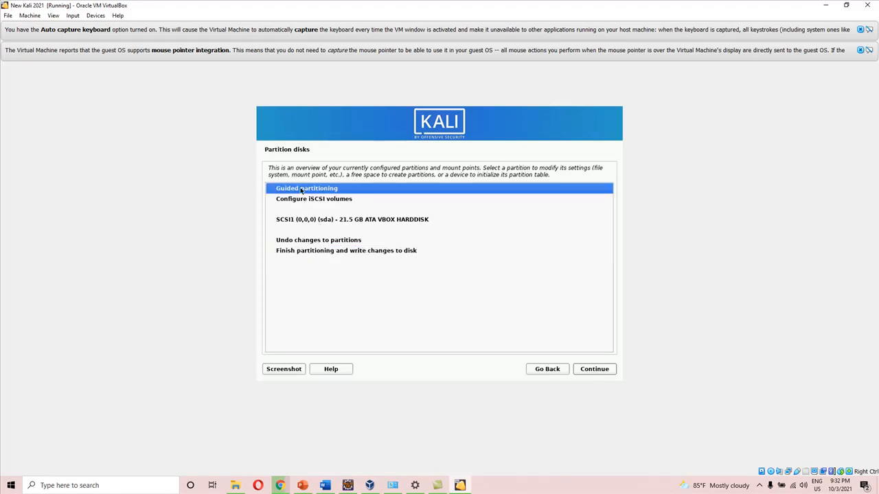
click(602, 371)
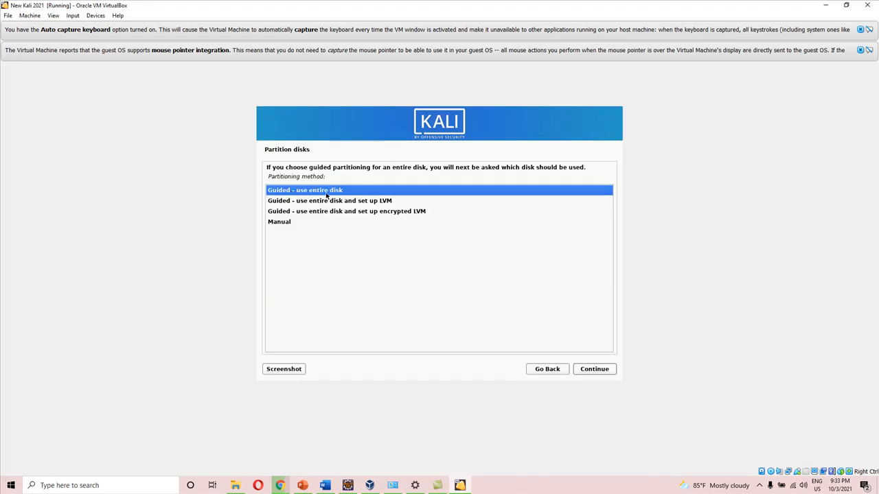
click(275, 226)
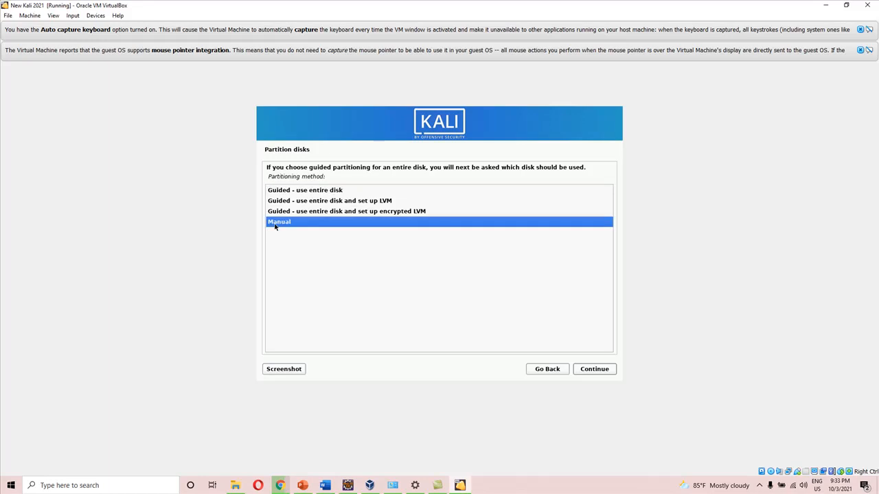
click(299, 195)
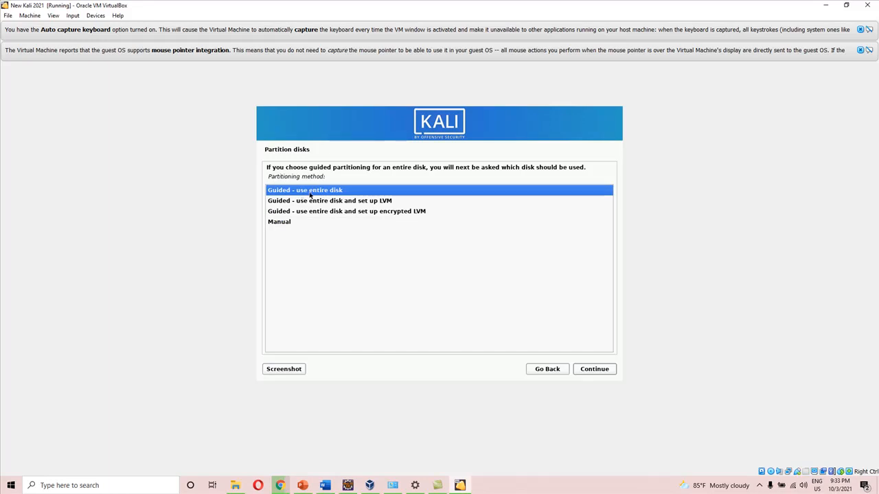
click(602, 374)
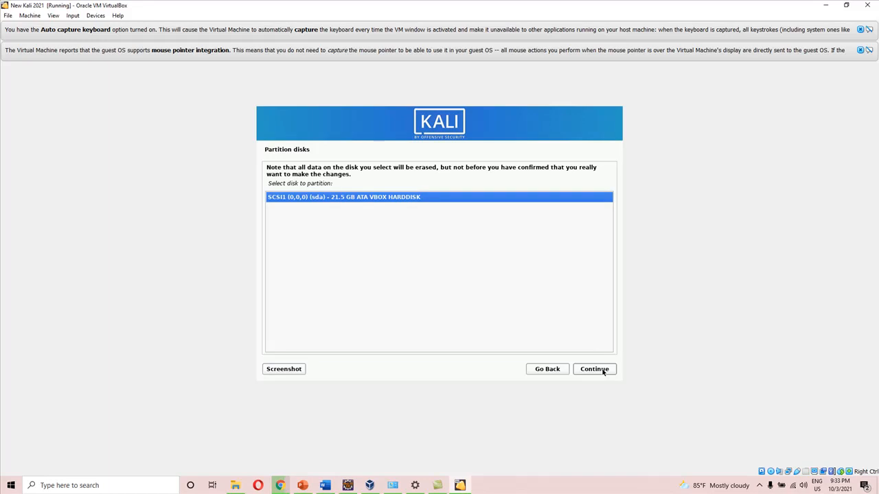
click(603, 372)
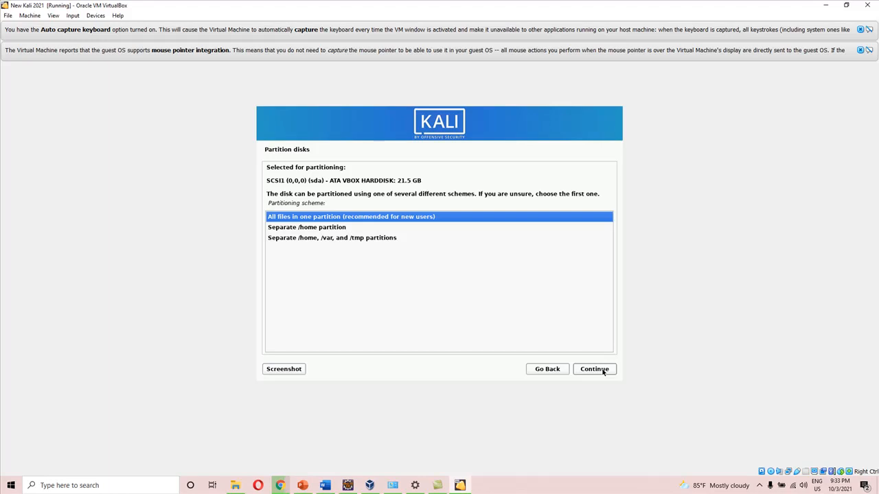
click(603, 372)
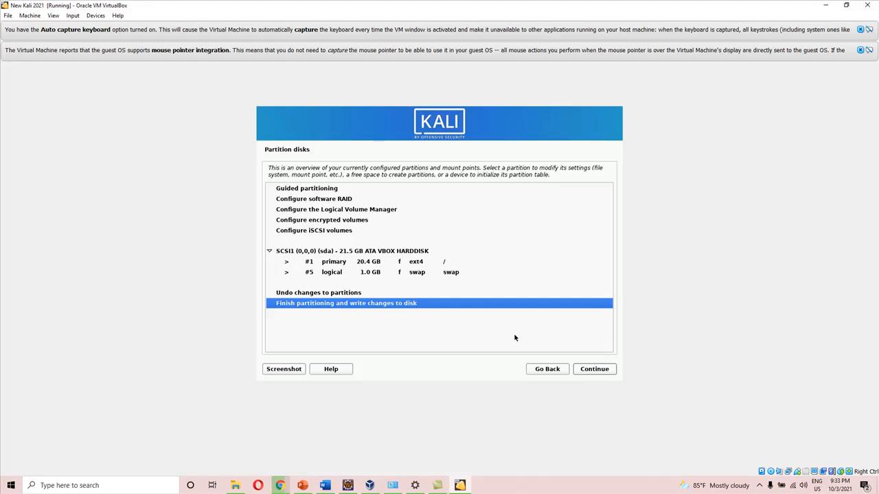
click(594, 369)
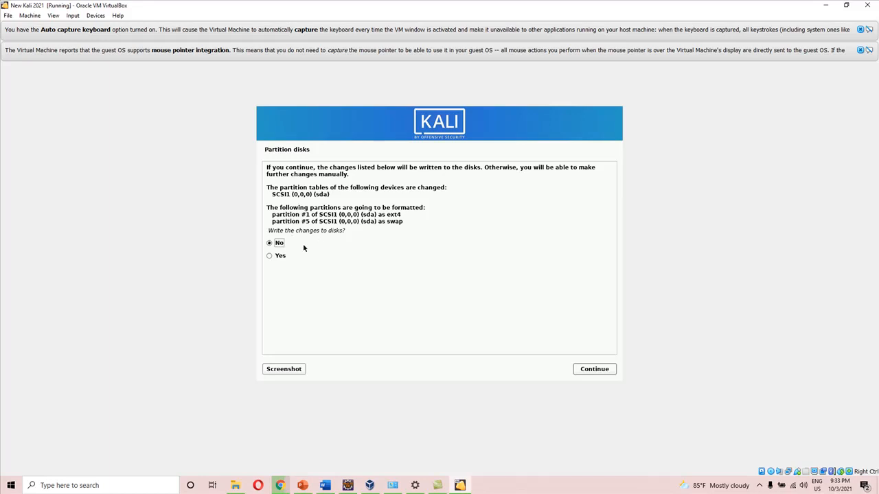
Confirm writing the partition changes to the disk and continue to the base system installation
click(270, 258)
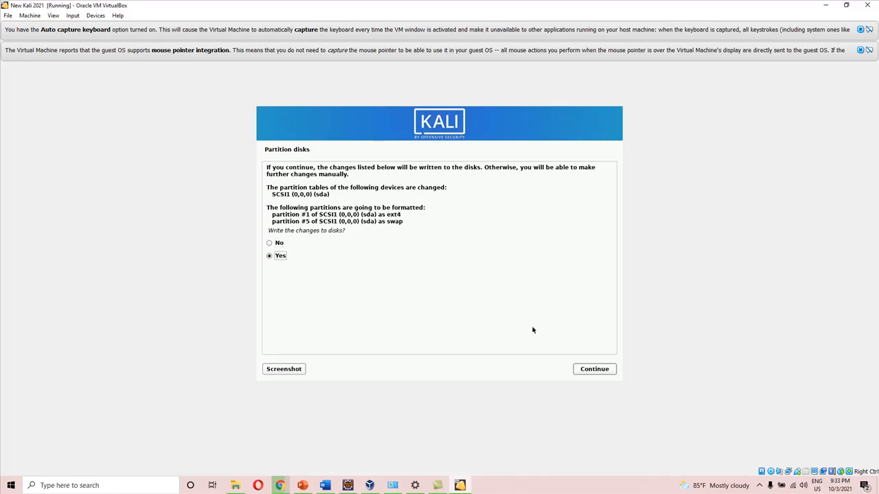
click(580, 368)
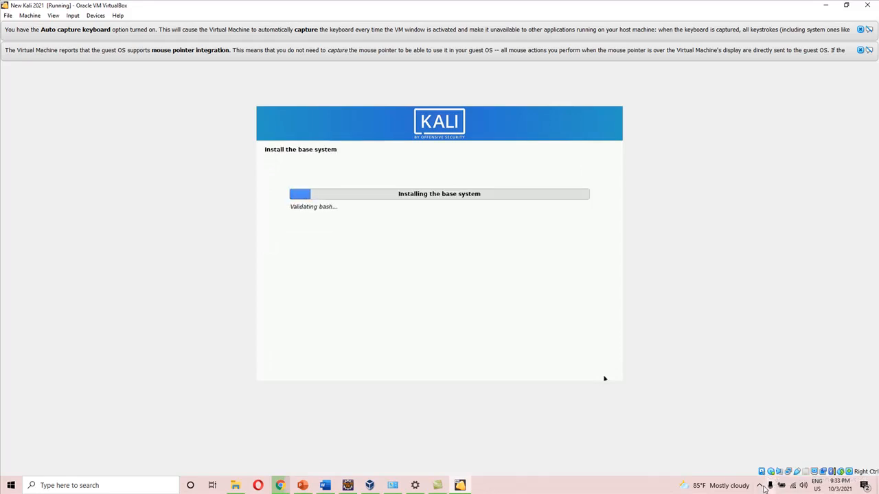
click(760, 485)
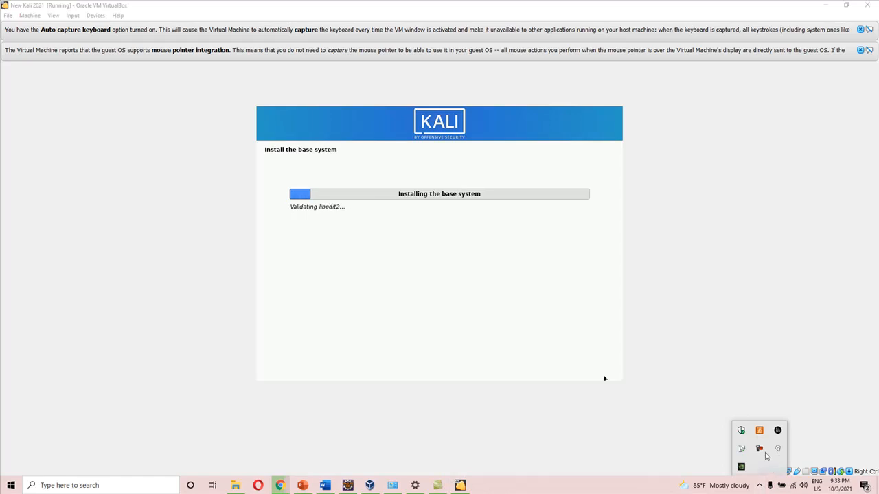
click(760, 448)
click(833, 446)
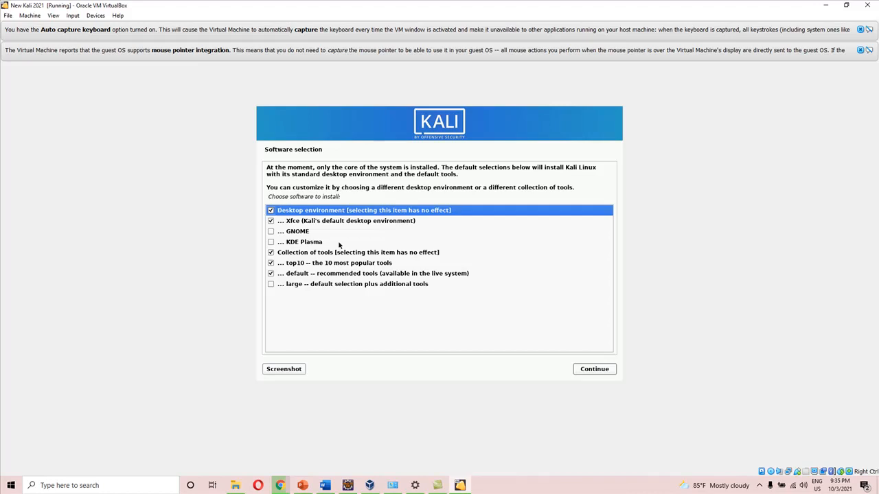
Accept the default software selection of the Xfce desktop with the top10 and default tool collections, and continue
click(596, 368)
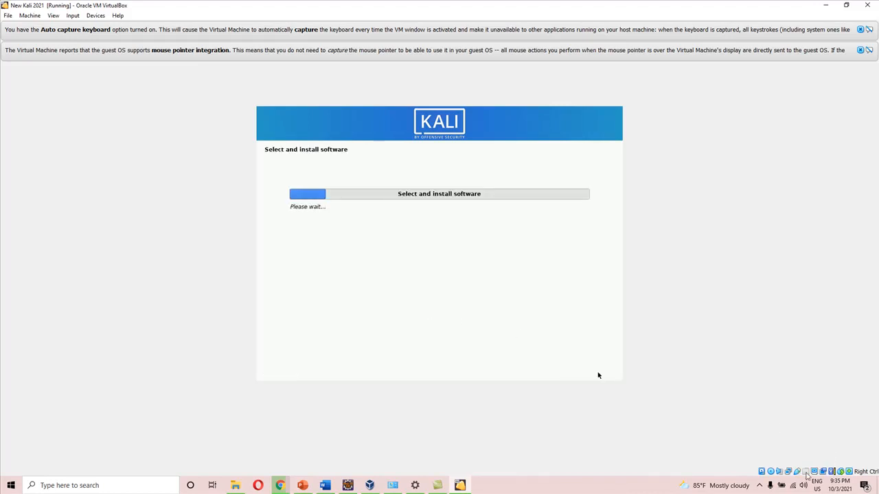
click(759, 486)
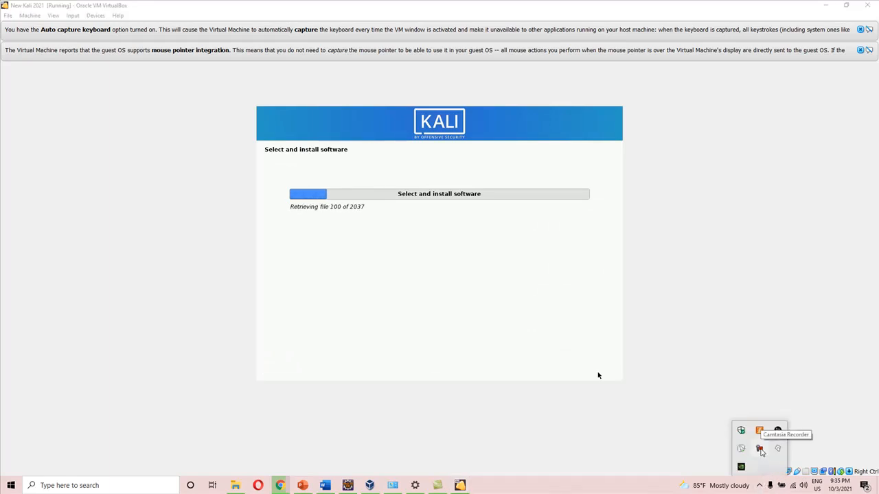
click(760, 449)
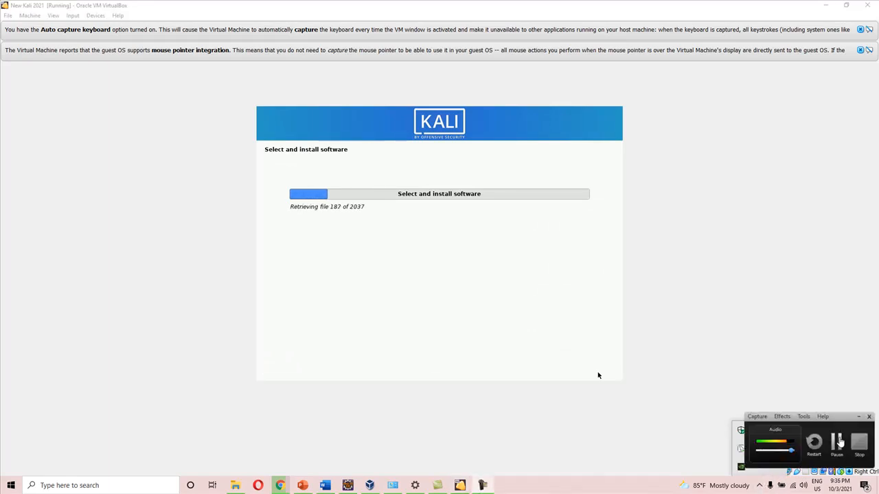
click(836, 443)
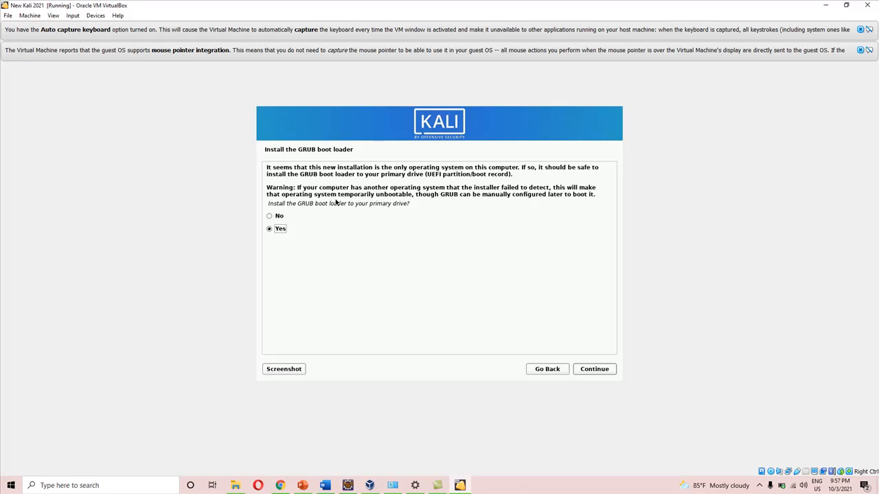
click(591, 373)
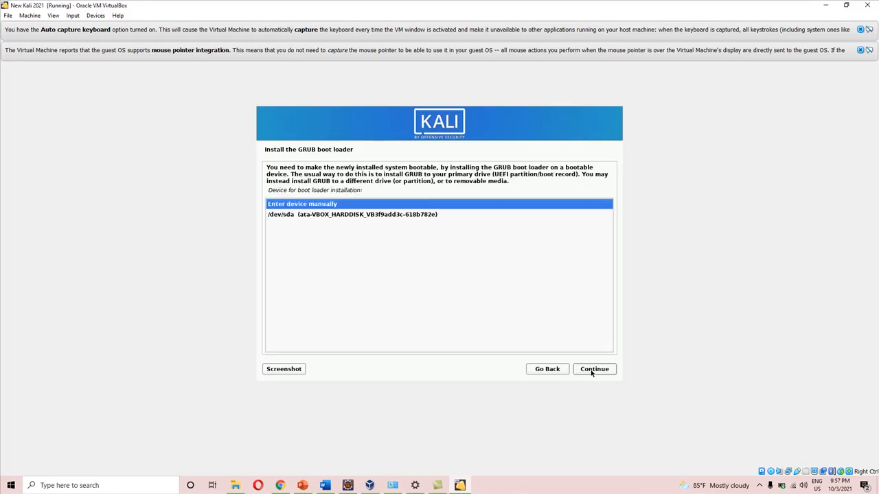
click(591, 373)
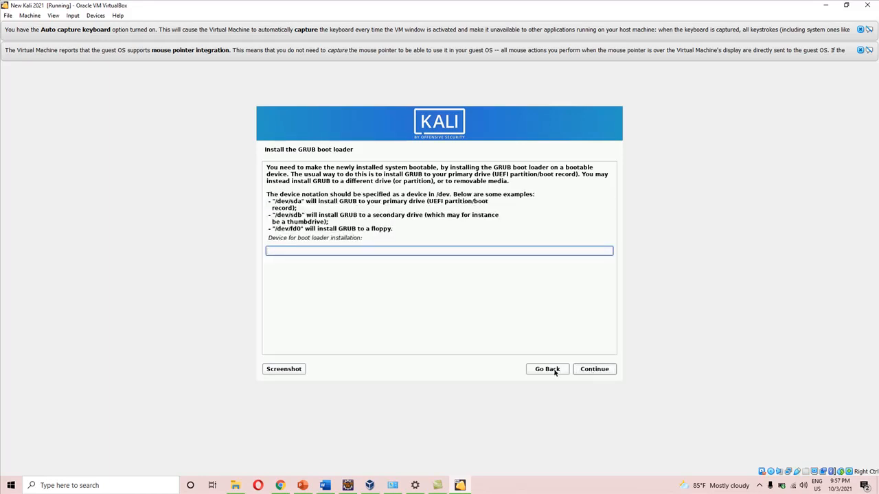
click(556, 372)
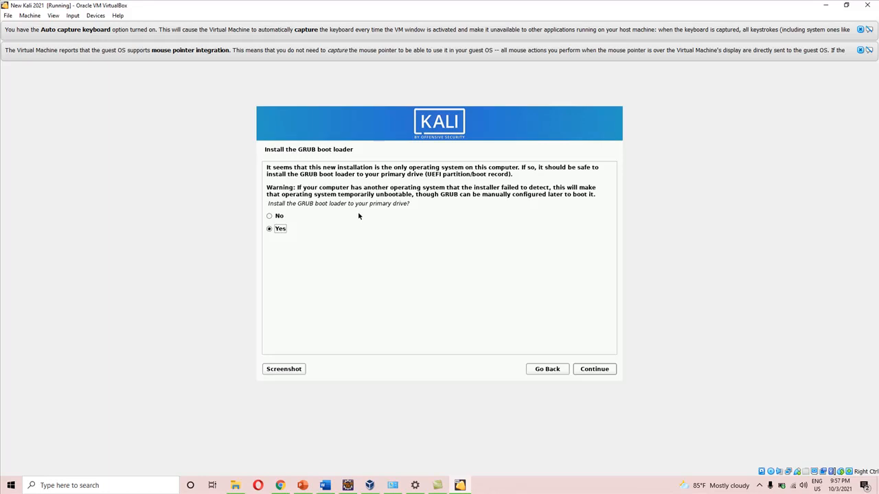
Install the GRUB boot loader to the primary drive, choosing /dev/sda as the device
click(594, 372)
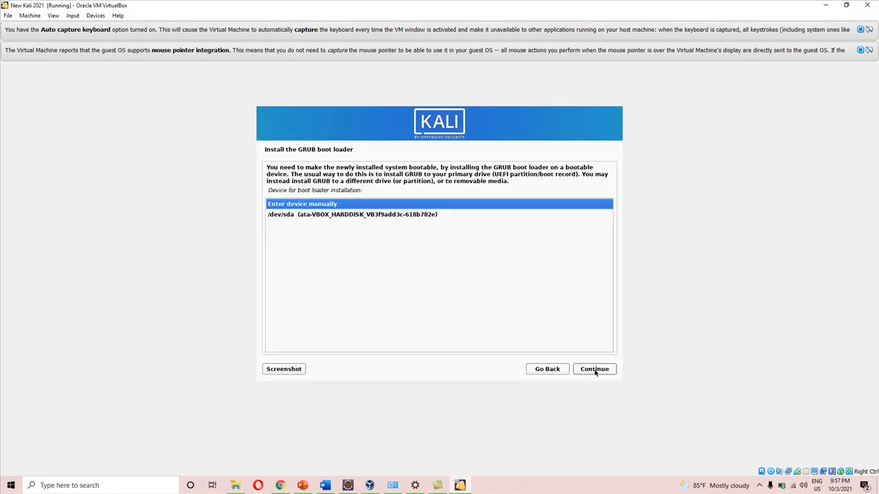
click(377, 215)
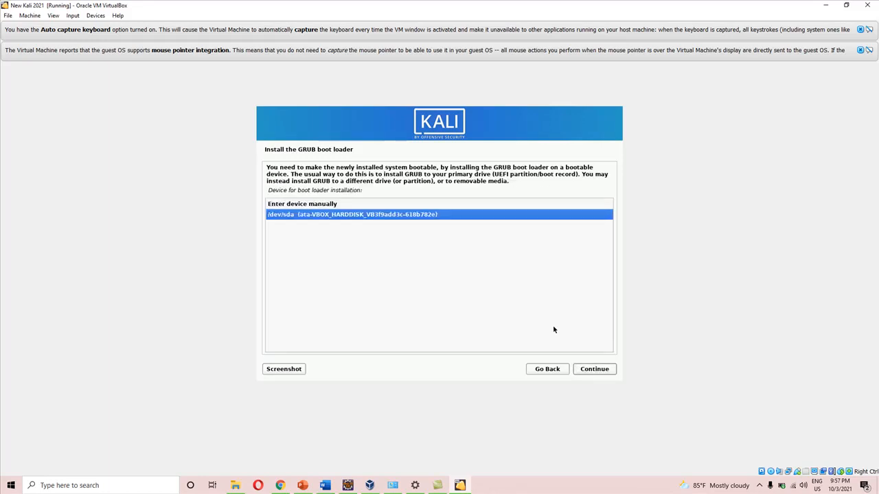
click(590, 371)
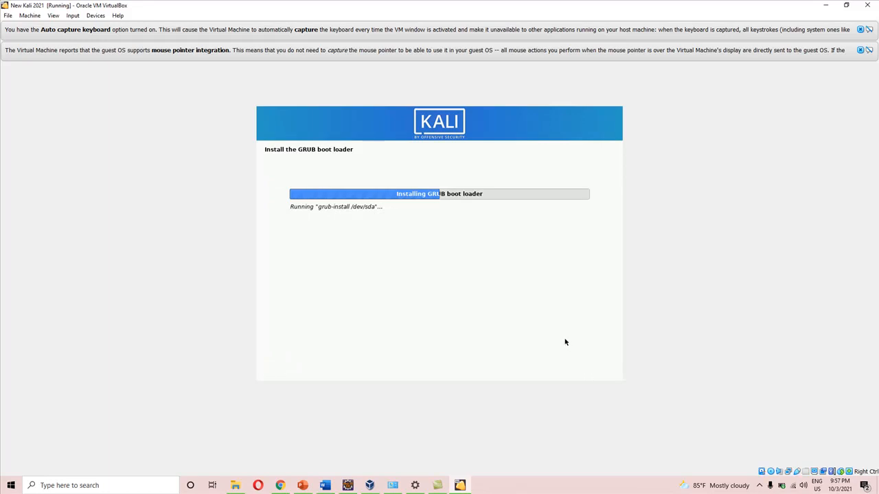
click(761, 488)
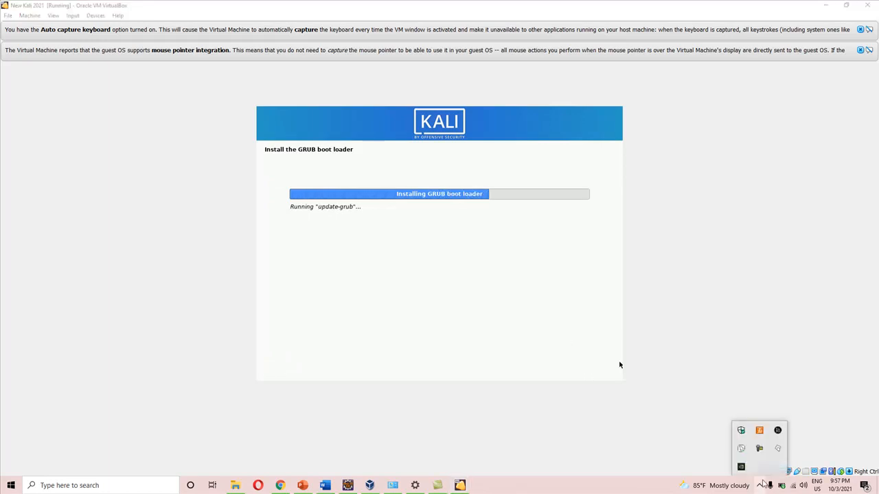
click(760, 447)
click(836, 442)
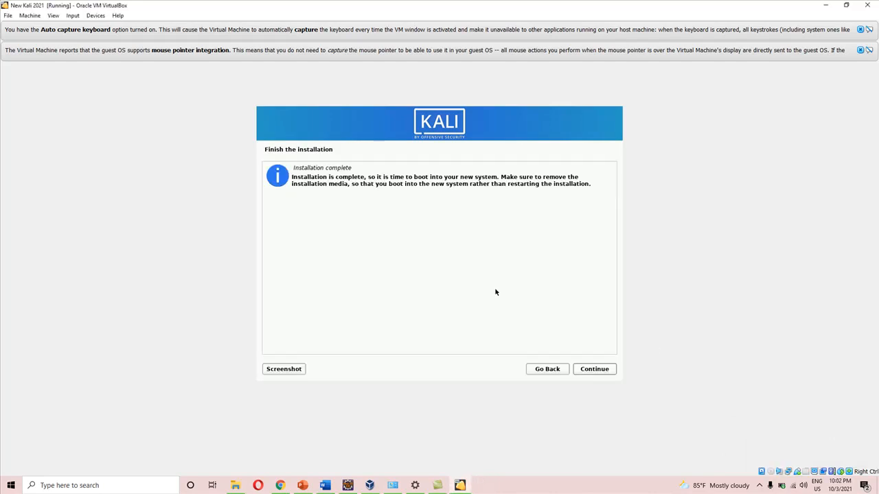
Finish the installation to boot into the new Kali system, and log in with the account's username and password
click(595, 370)
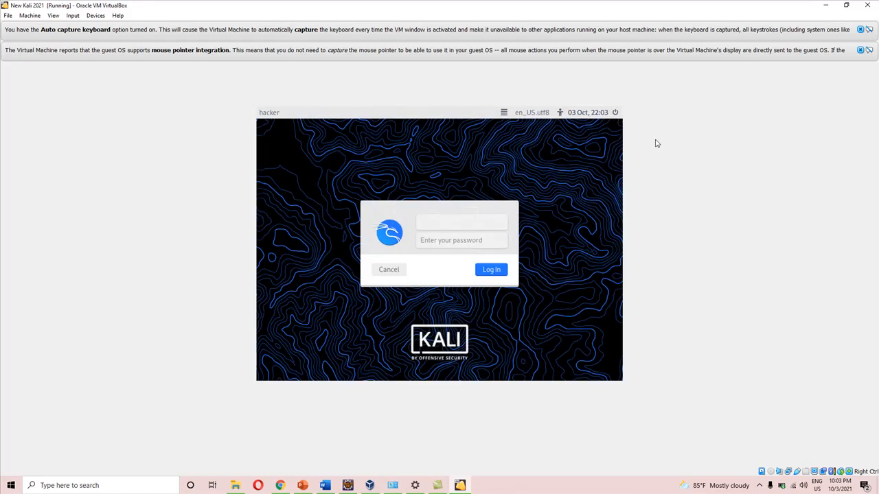
text(shimaz)
key(Tab)
key(Return)
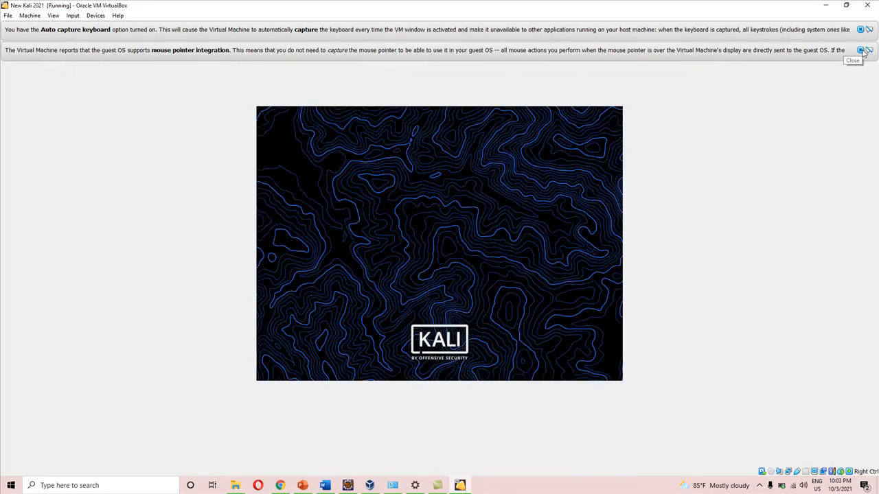
Dismiss the mouse pointer integration and Auto capture keyboard notices of the virtual machine window
click(861, 50)
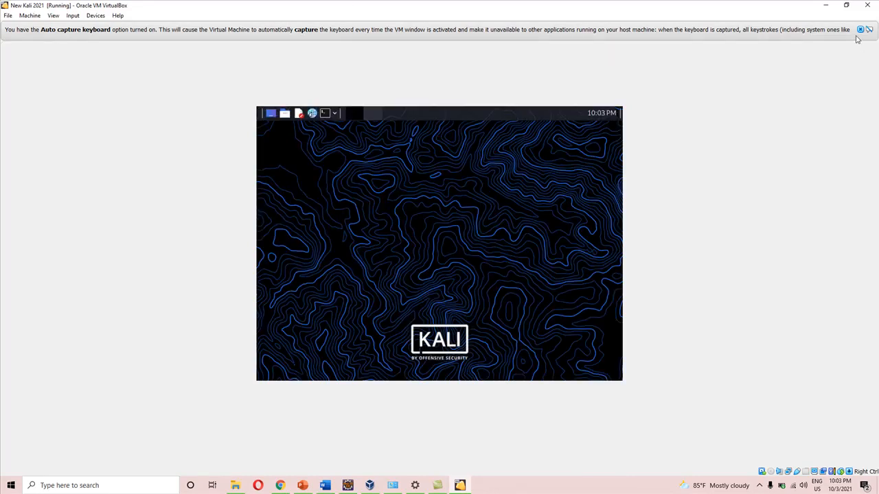
click(860, 30)
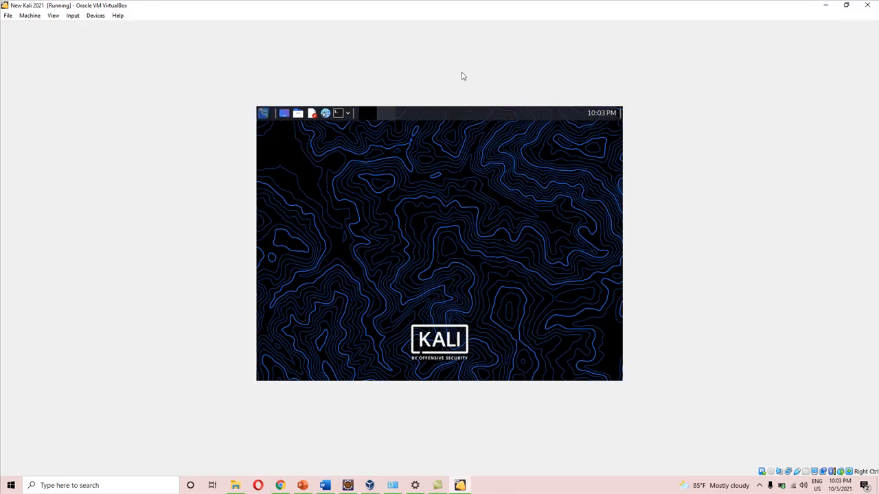
Switch the virtual machine to full-screen mode and return to the windowed view, twice
click(53, 15)
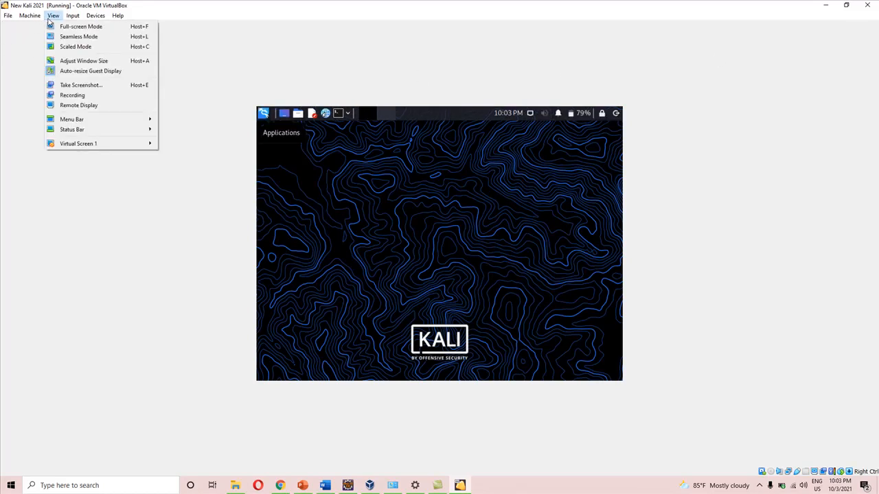
click(64, 26)
click(420, 287)
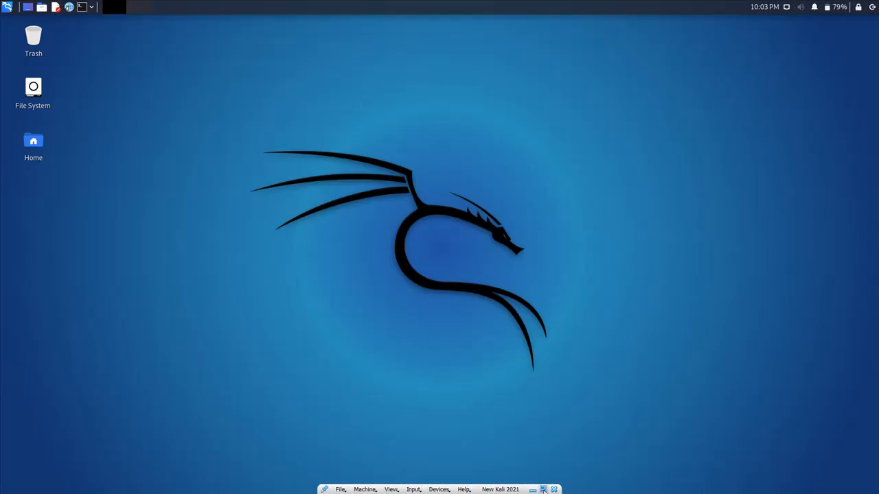
click(543, 490)
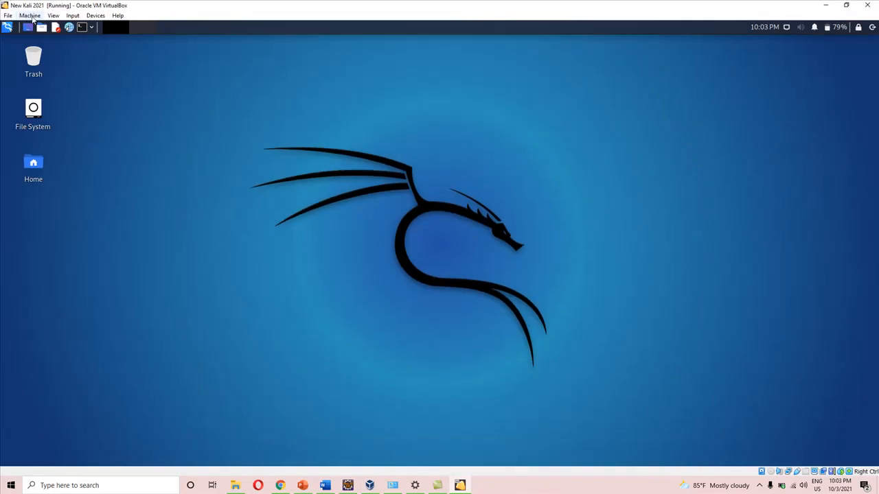
click(52, 16)
click(75, 27)
click(417, 284)
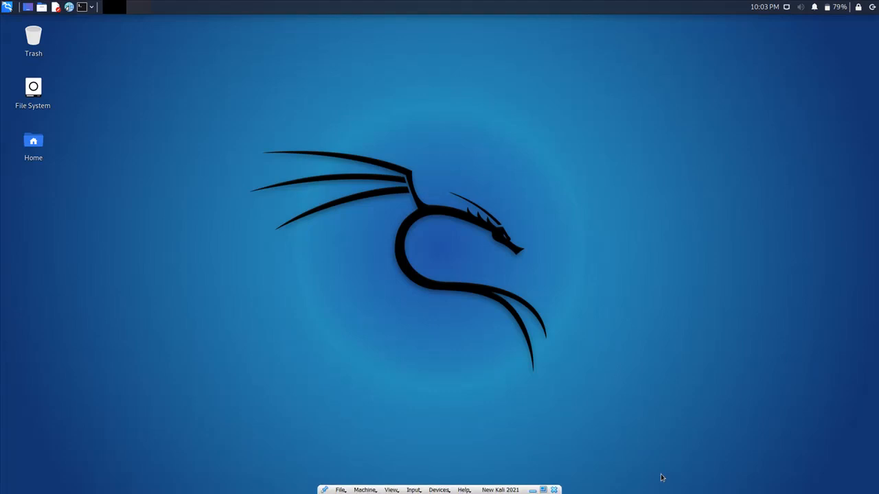
click(545, 489)
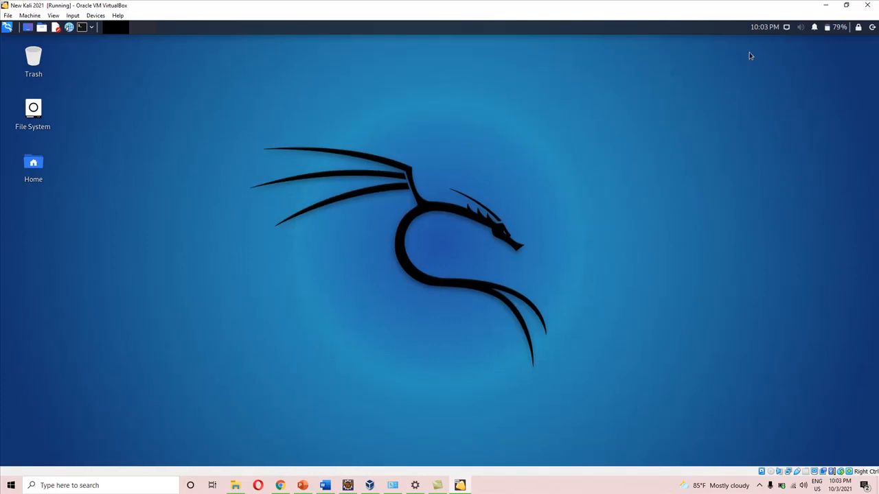
Restore the virtual machine window from its maximized state, and open a Kali terminal widened to about 148 columns
click(849, 7)
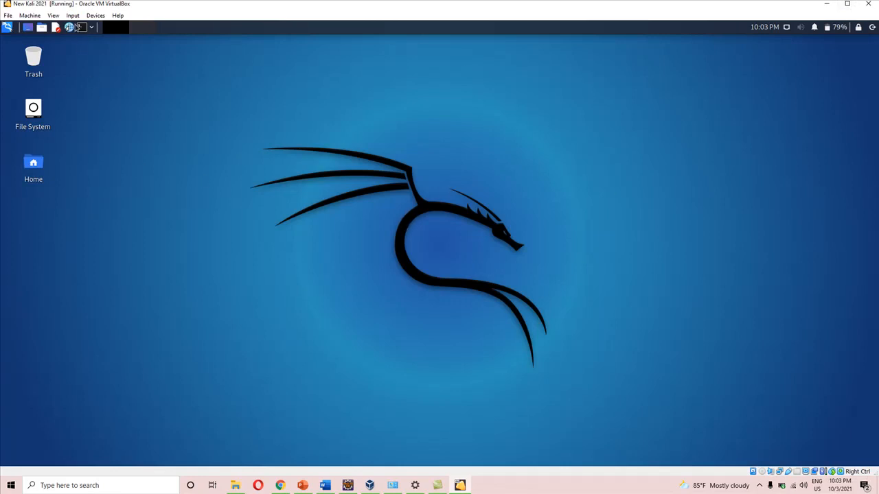
click(82, 28)
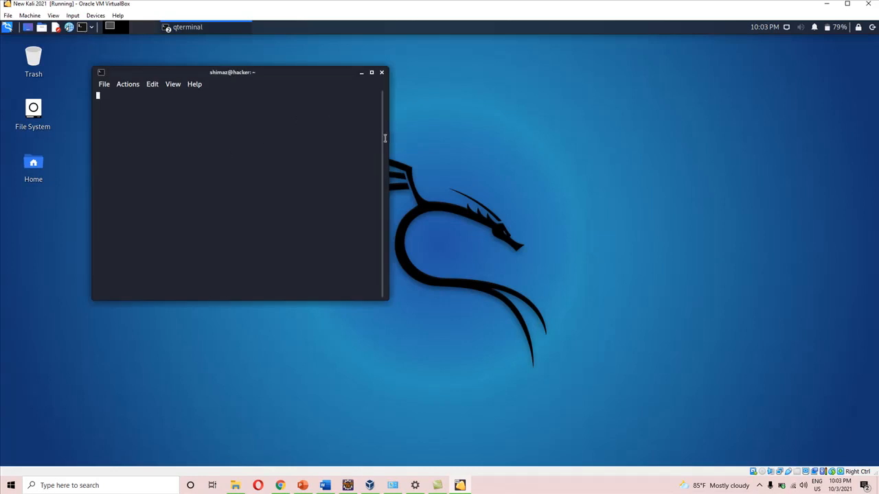
drag(388, 138, 645, 141)
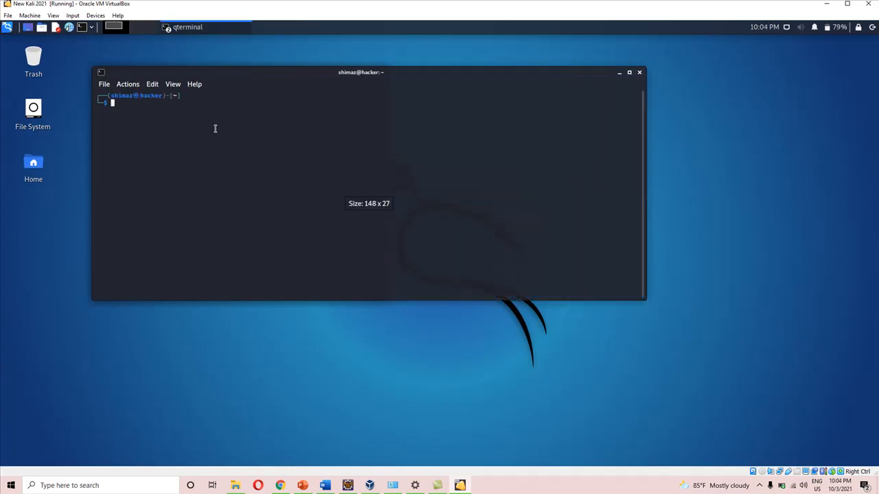
Zoom in on the terminal text several times to make it comfortably readable
click(172, 85)
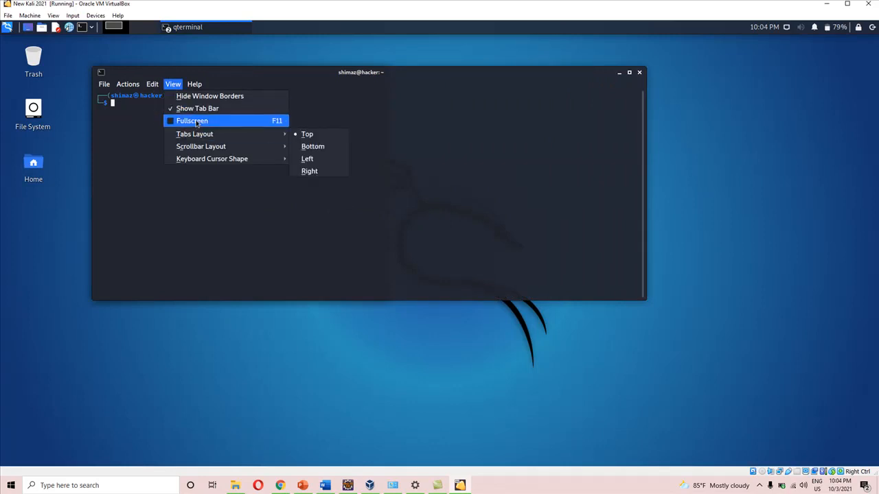
mouse_move(128, 84)
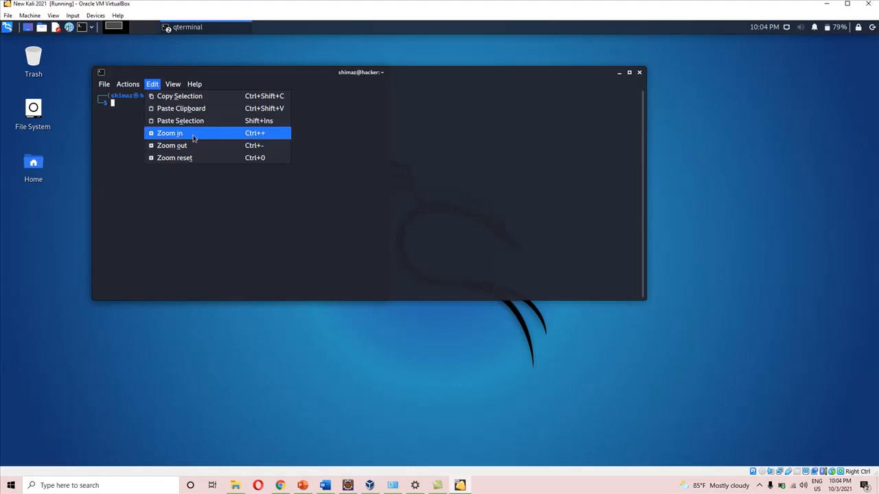
click(195, 139)
click(154, 87)
click(175, 133)
click(153, 87)
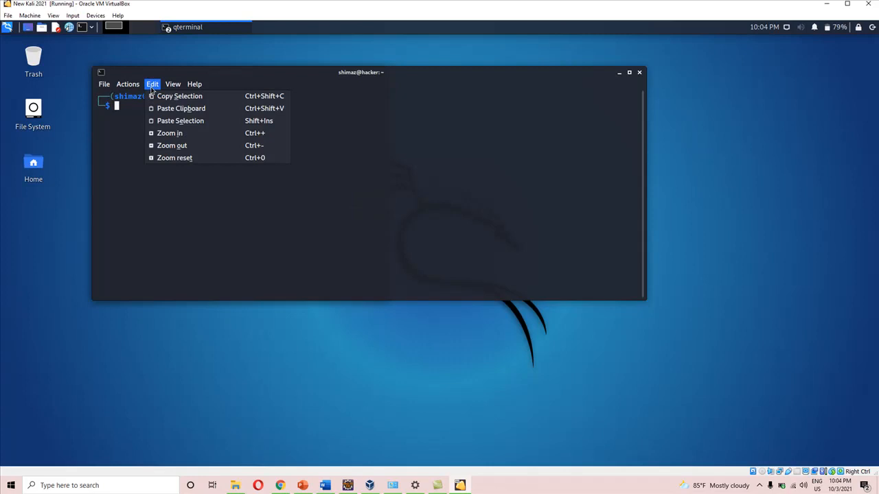
click(177, 132)
click(153, 85)
click(181, 143)
click(153, 85)
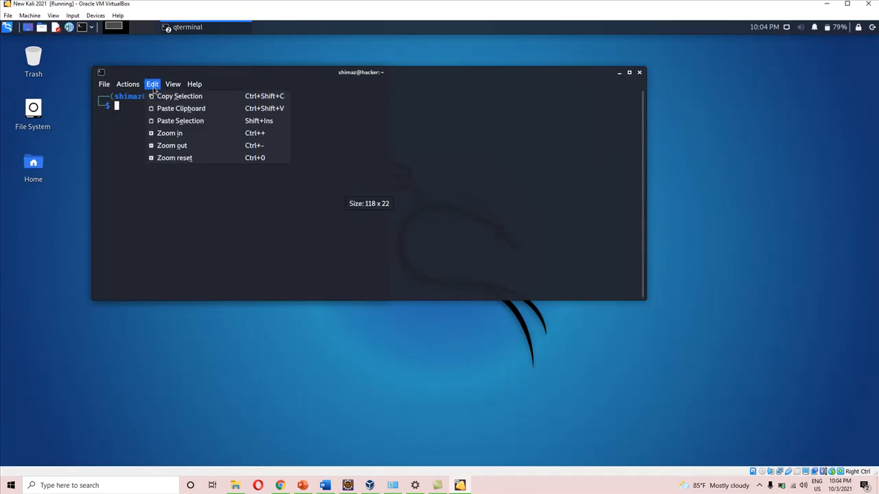
click(178, 132)
click(153, 84)
click(171, 134)
Run sudo apt-get update in the terminal, authenticating with the account password
text(sudo apt-get )
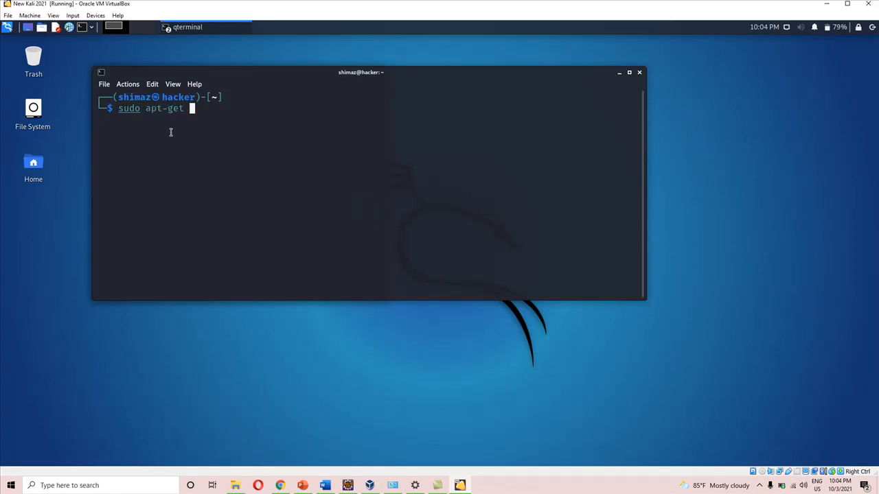
text(update)
key(Return)
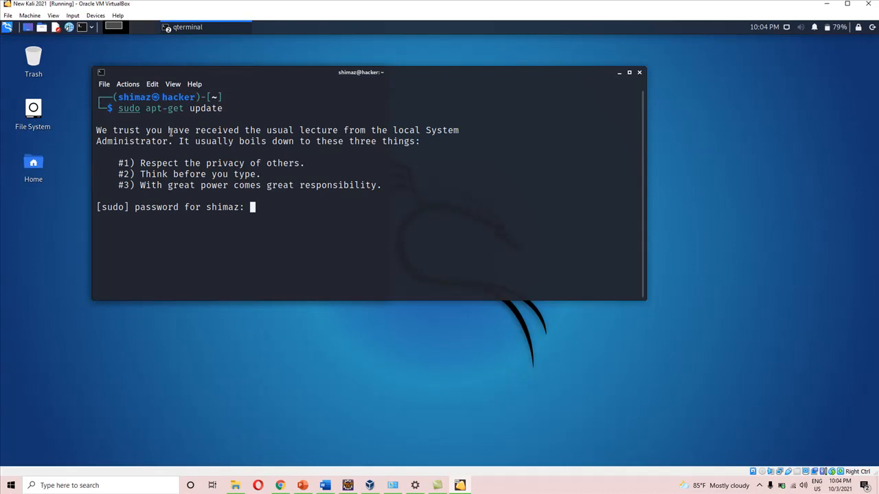
key(Return)
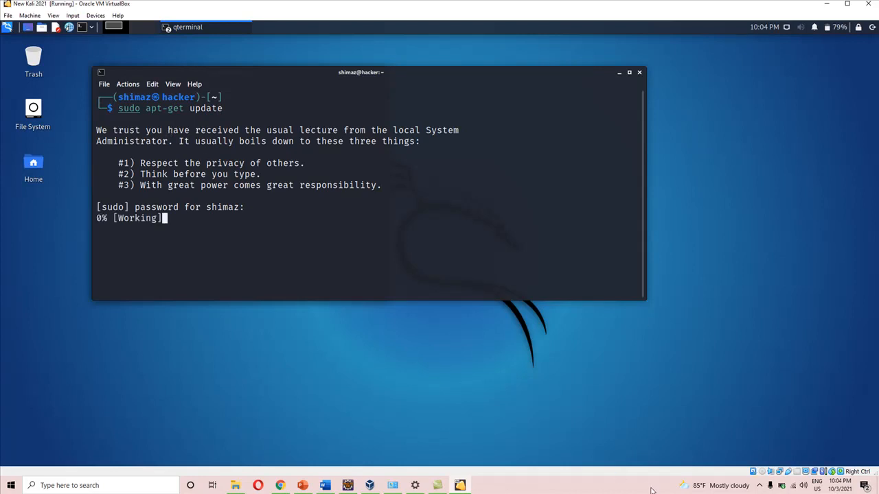
click(759, 486)
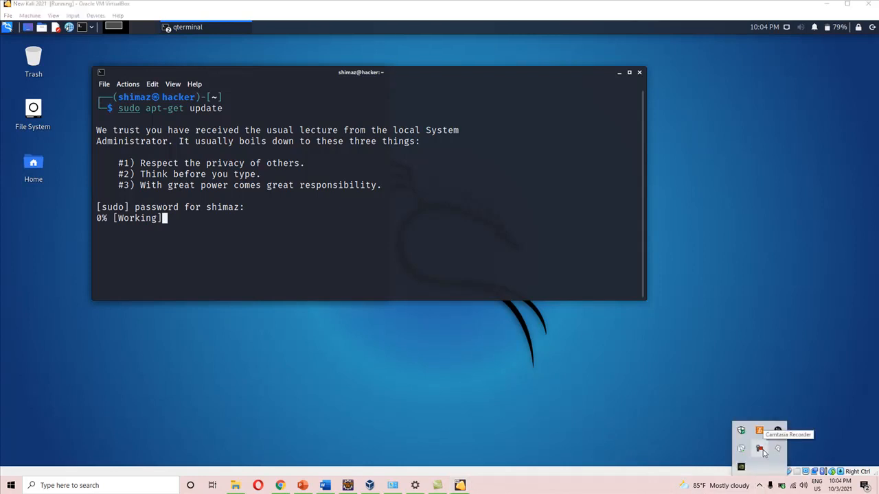
click(760, 450)
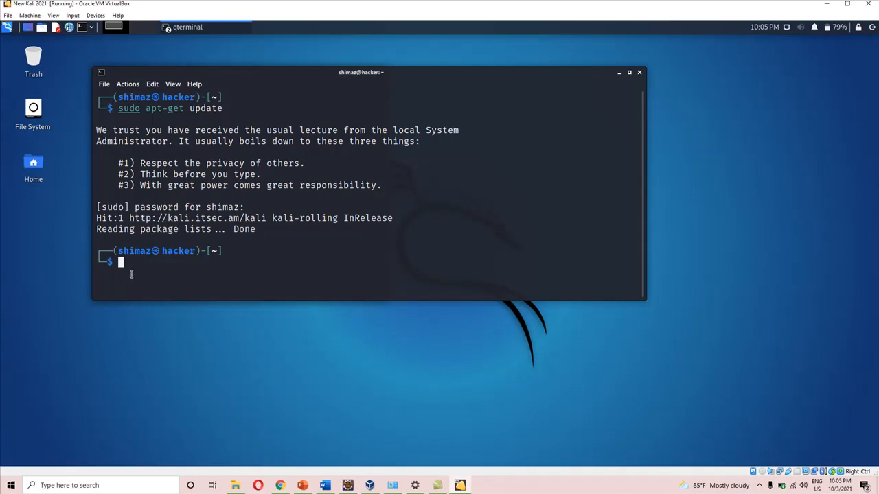
Run sudo apt-get upgrade in the terminal and agree to continue with the package upgrade
text(sudo )
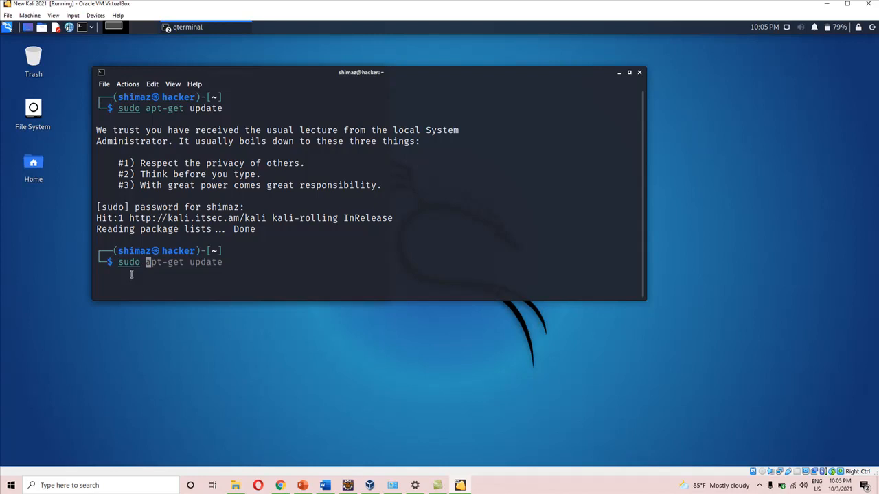
text(apt-get upgrade)
key(Return)
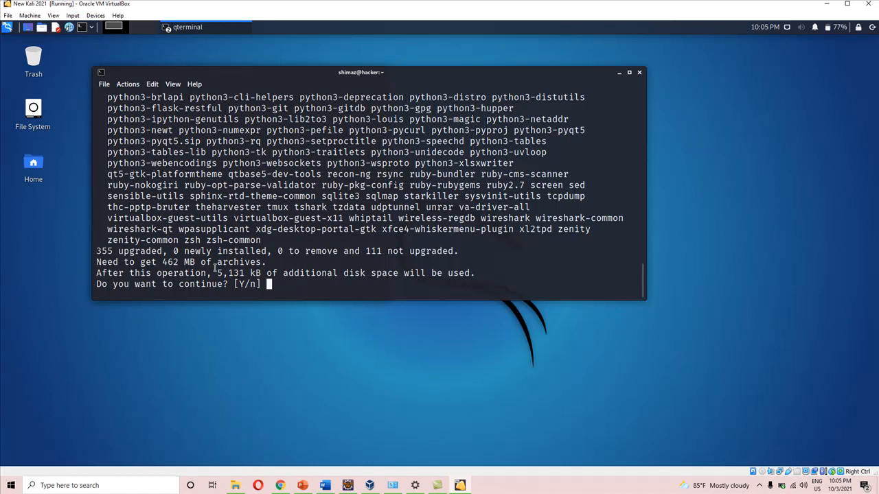
text(y)
key(Return)
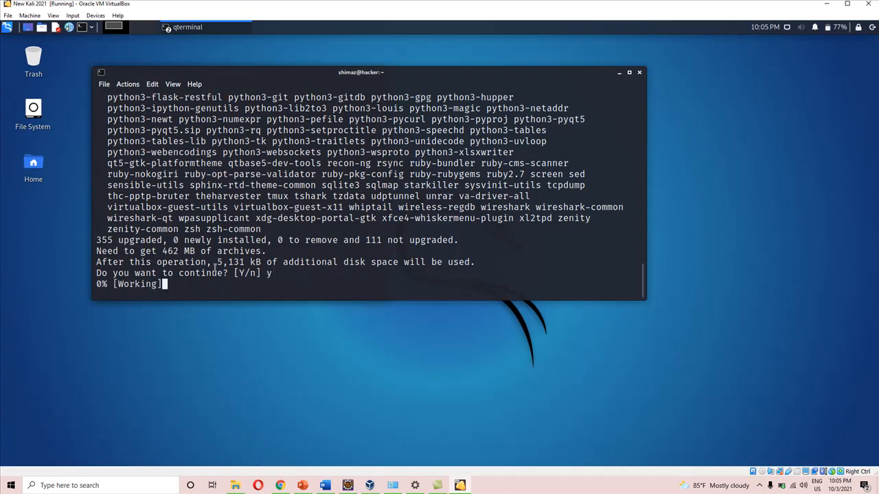
click(759, 485)
click(759, 449)
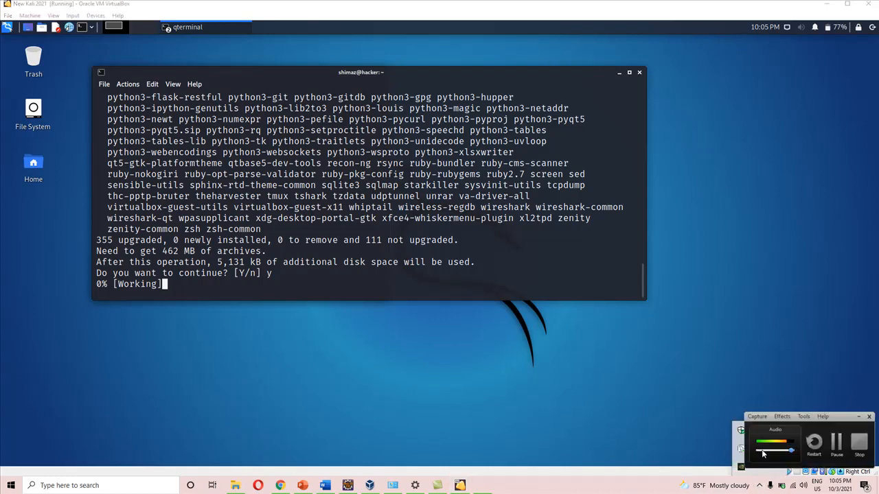
click(837, 440)
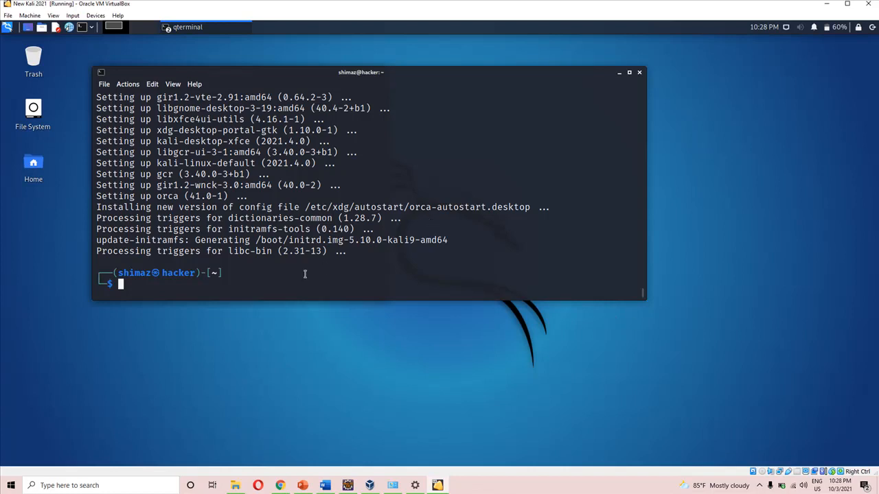
Try to restart the upgraded Kali system by running reboot now in the terminal
text(reboot now)
key(Return)
Issue the reboot command again in the terminal to restart the virtual machine
text(reboot)
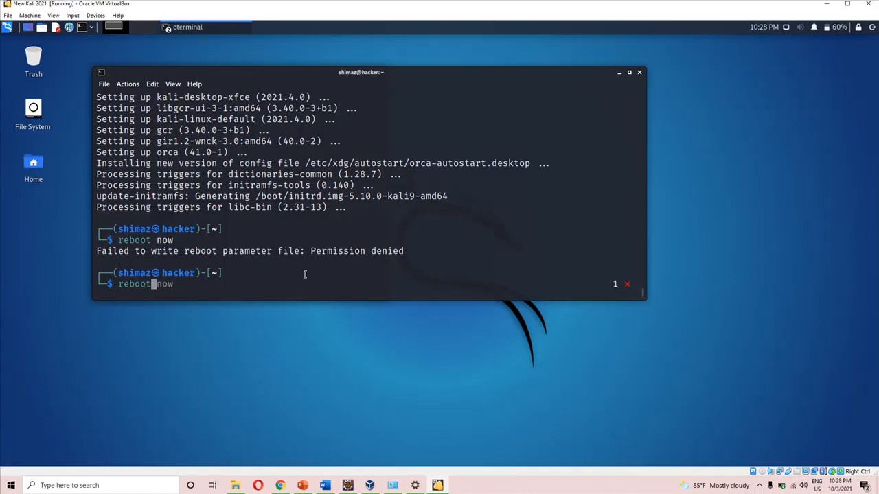
key(Return)
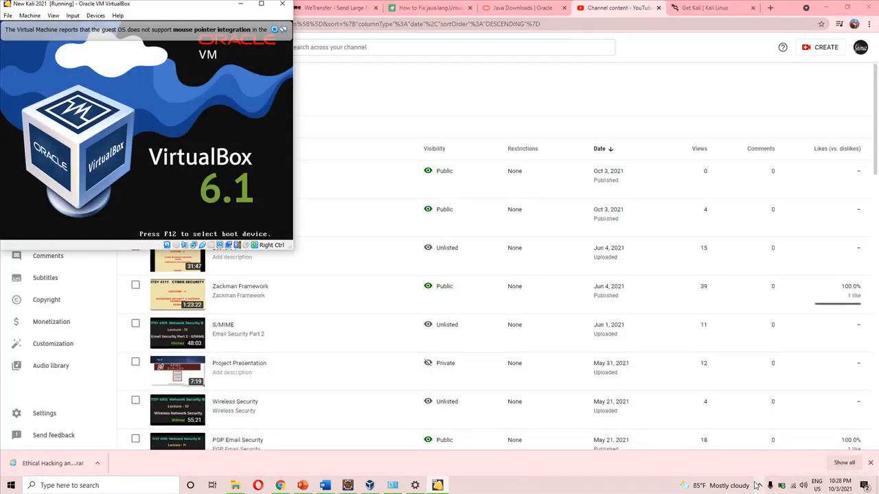
click(759, 486)
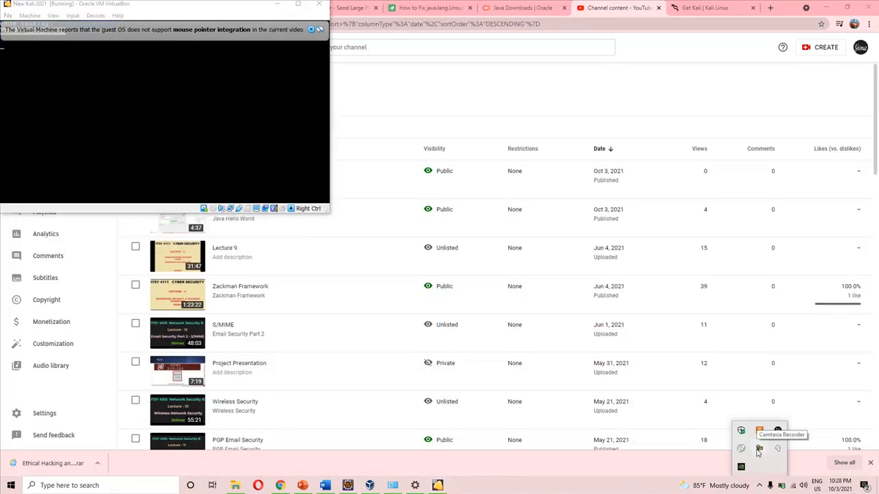
click(758, 448)
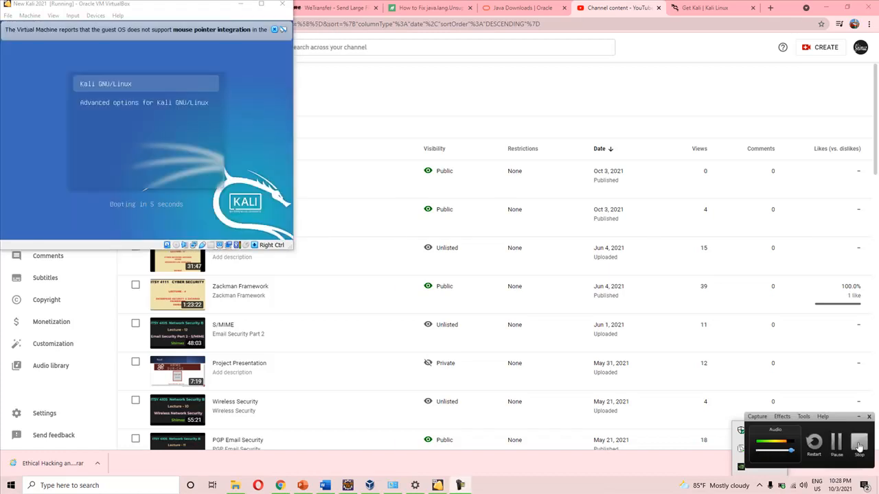